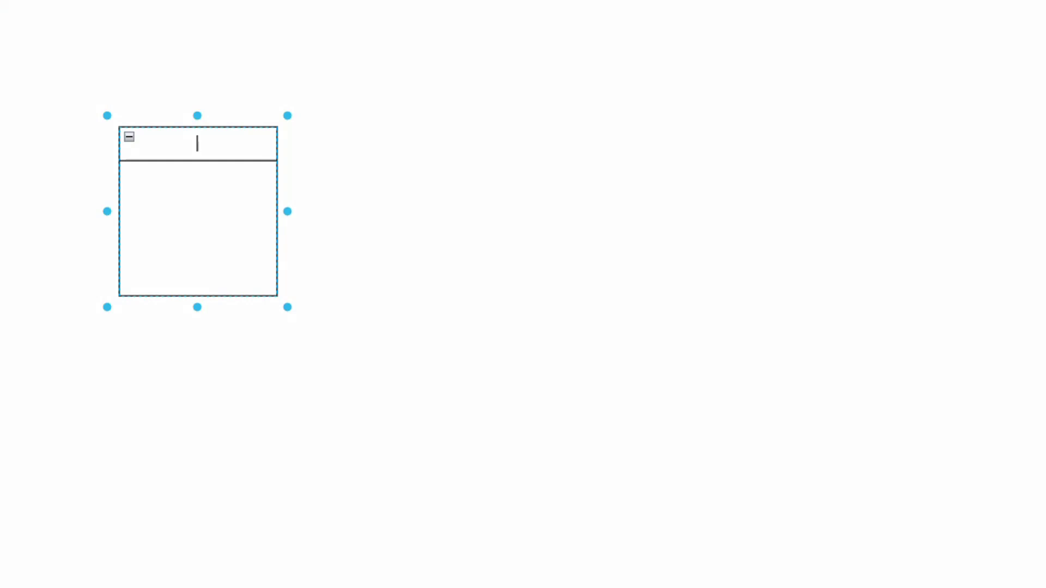
- Title the list "Tax Types" and fill its four items with CGST, SGST, IGST and UGST
{"action": "type", "text": "Tax Types"}
{"action": "left_click", "coordinate": [212, 185]}
{"action": "double_click", "coordinate": [205, 176]}
{"action": "type", "text": "CGST"}
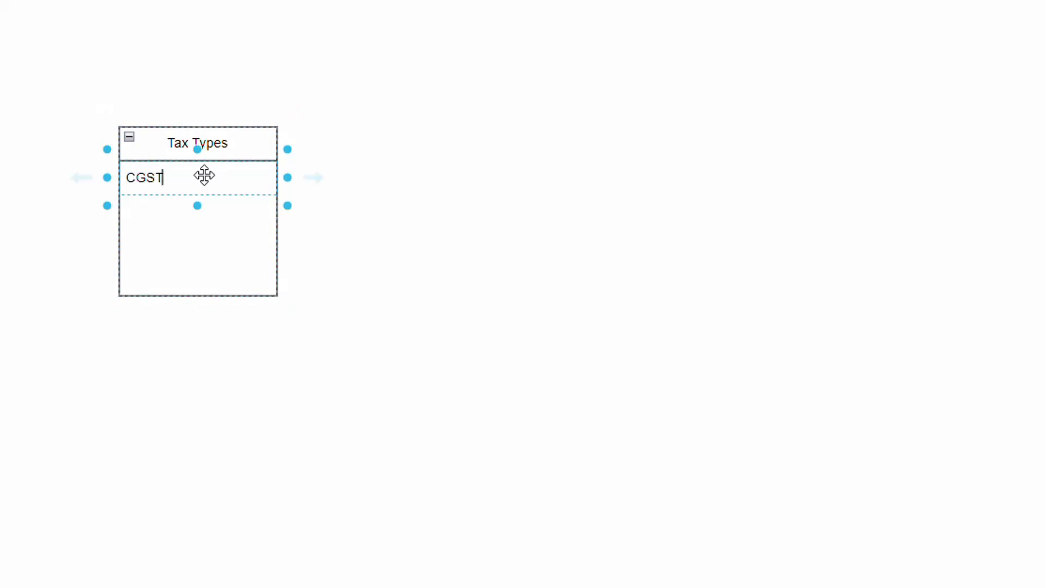
{"action": "left_click", "coordinate": [171, 210]}
{"action": "type", "text": "SGST"}
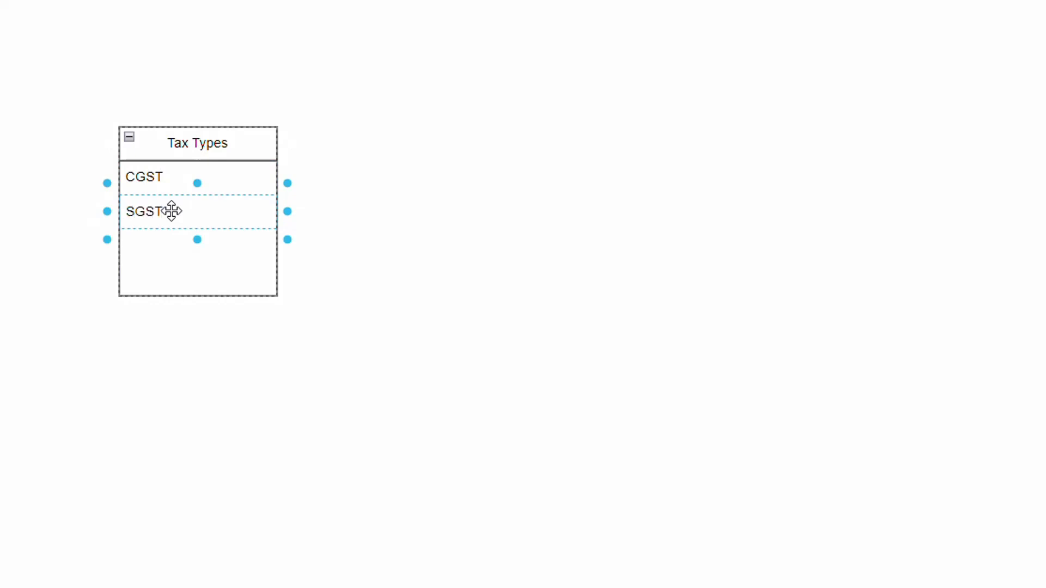
{"action": "left_click", "coordinate": [172, 241]}
{"action": "type", "text": "IGST"}
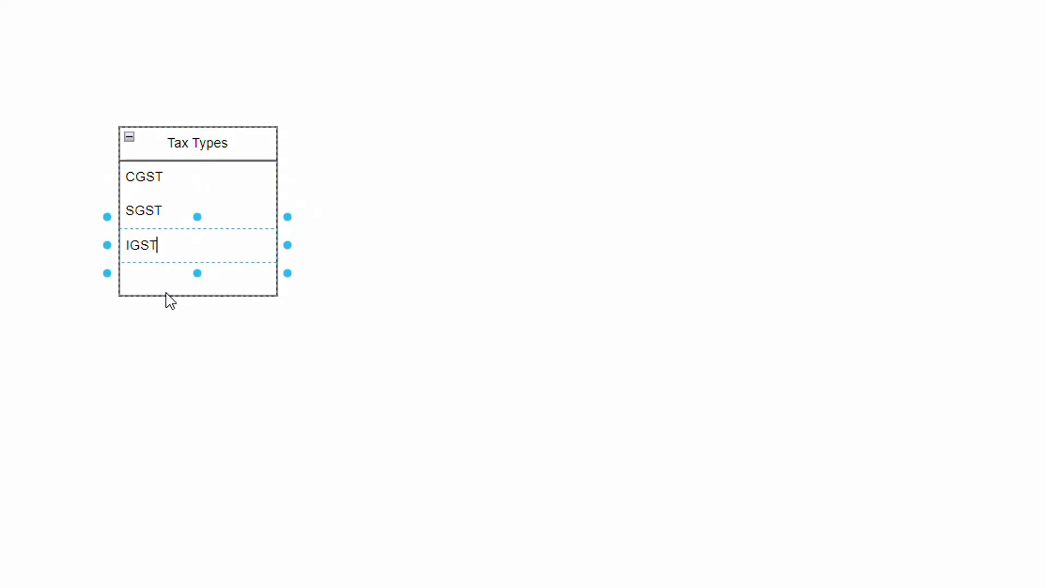
{"action": "left_click", "coordinate": [165, 280]}
{"action": "type", "text": "UGST"}
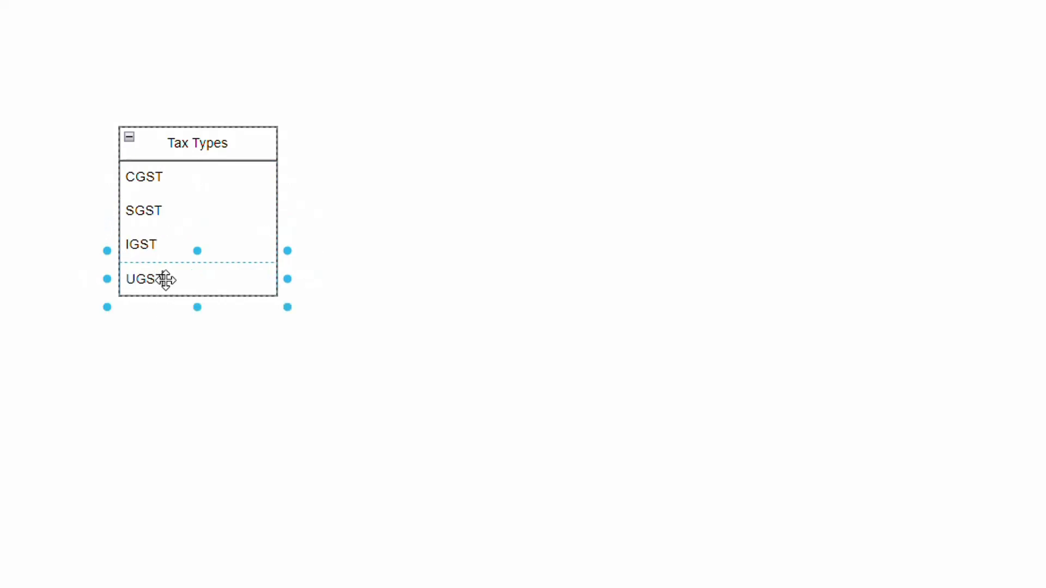
{"action": "left_click", "coordinate": [441, 300]}
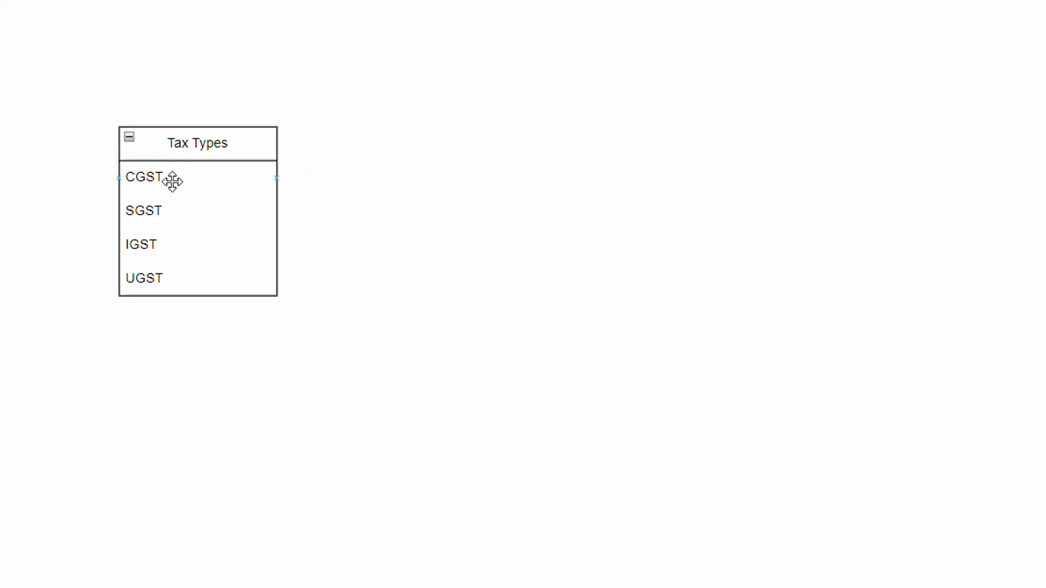
{"action": "left_click", "coordinate": [168, 178]}
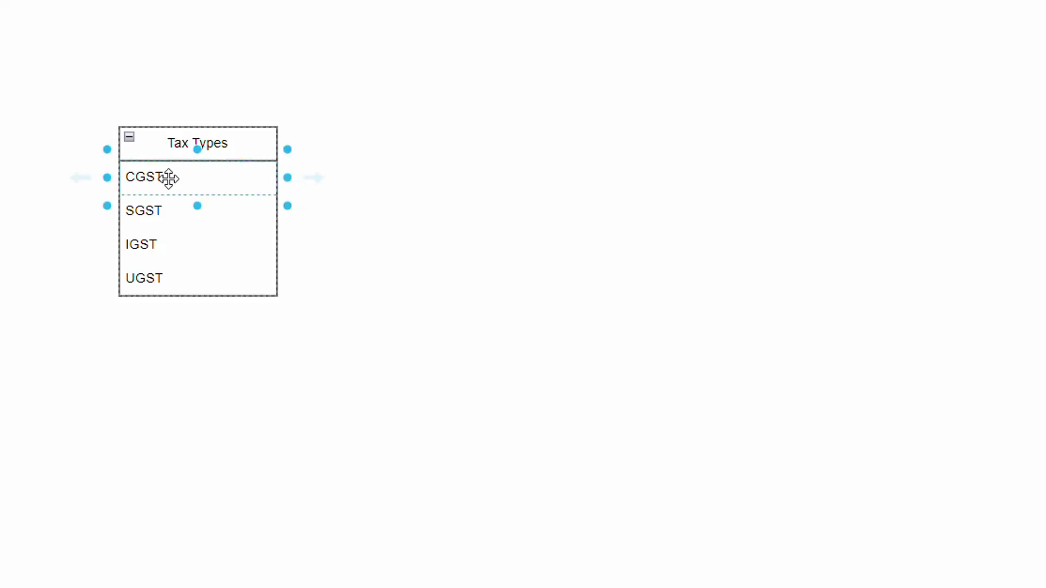
{"action": "left_click", "coordinate": [181, 212]}
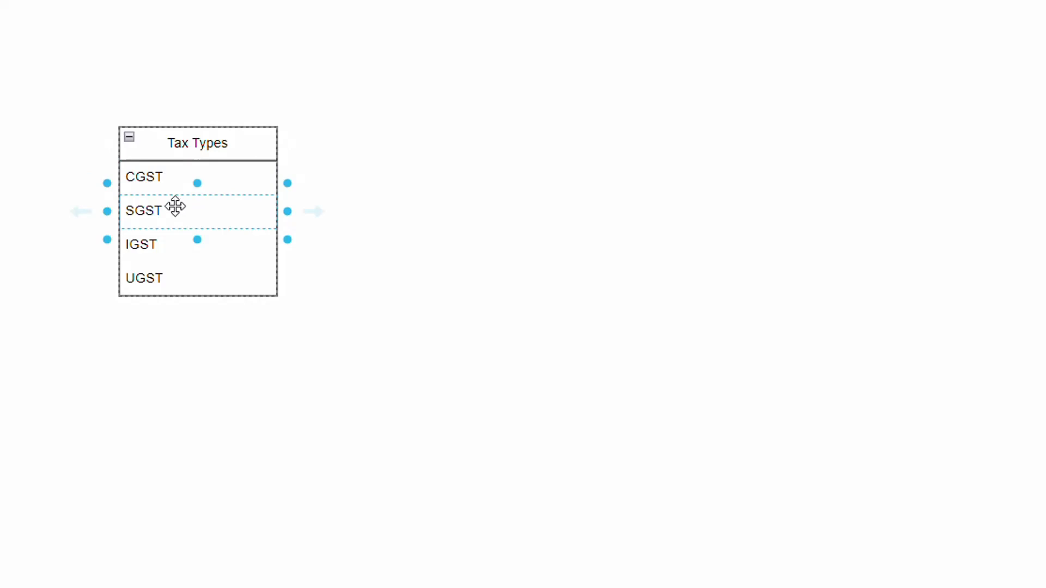
{"action": "left_click", "coordinate": [170, 177], "text": "shift"}
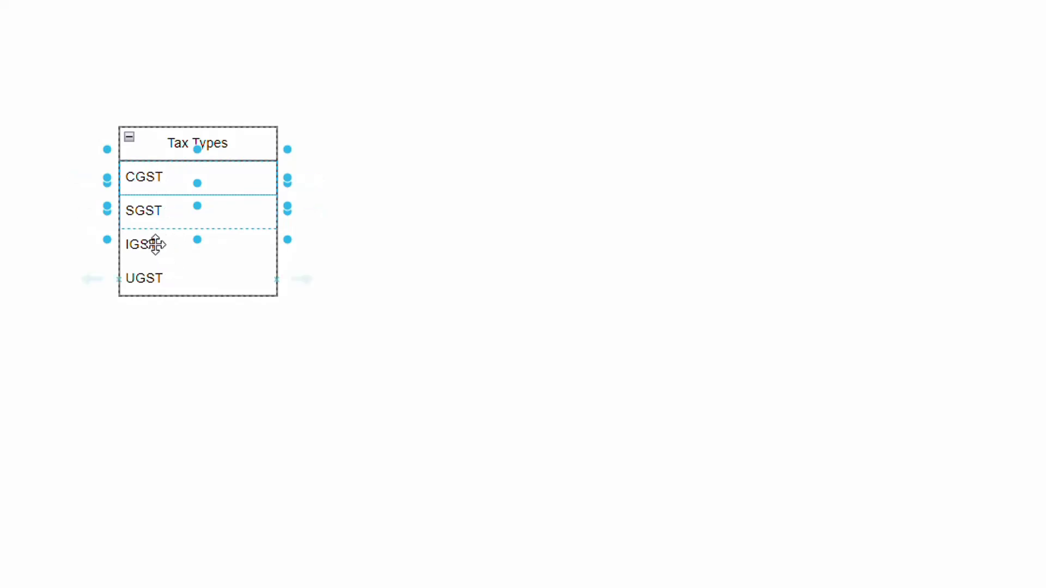
{"action": "left_click", "coordinate": [205, 340]}
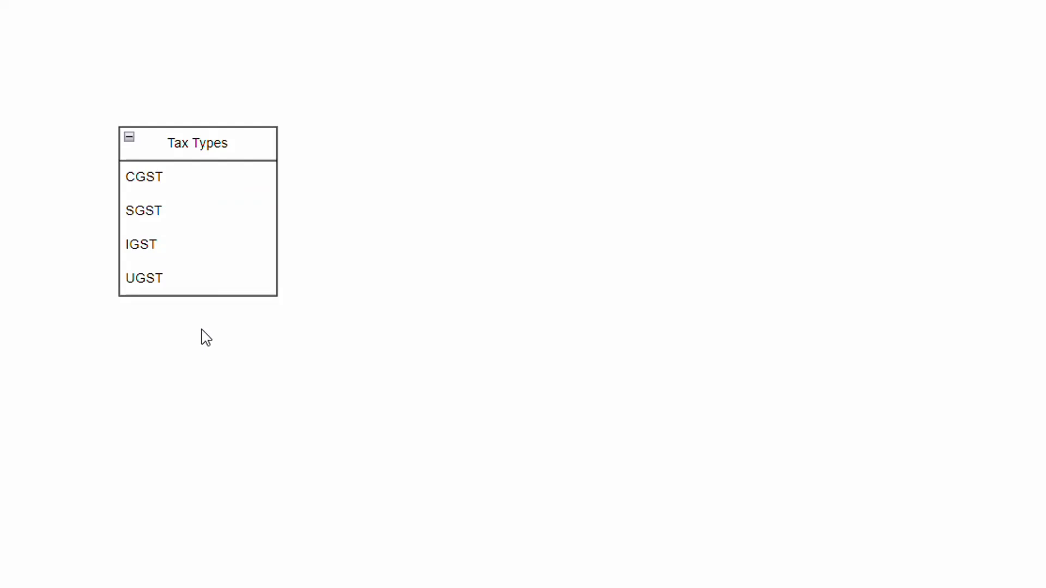
{"action": "left_click", "coordinate": [155, 173]}
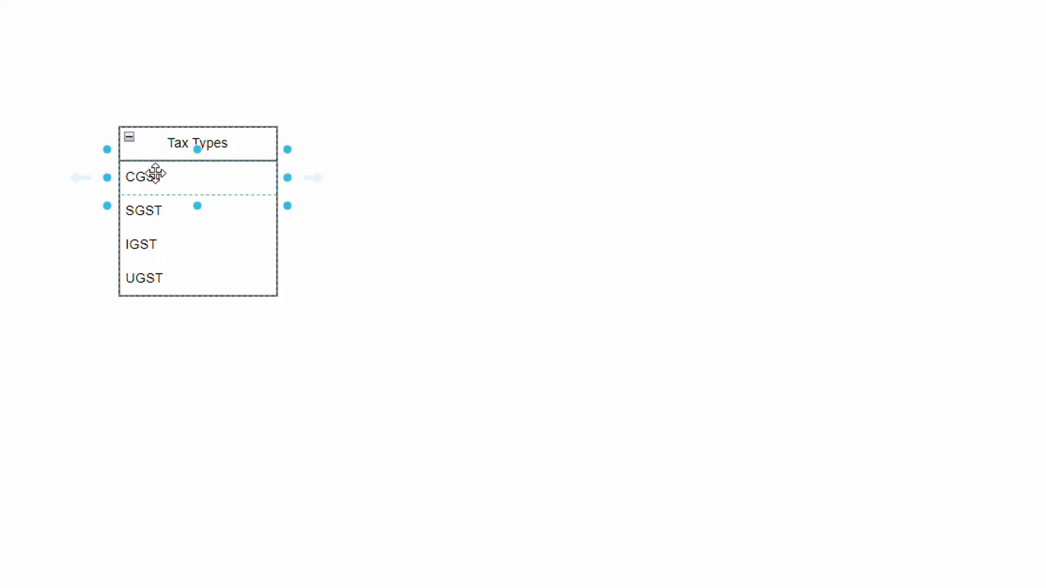
{"action": "left_click", "coordinate": [161, 276], "text": "shift"}
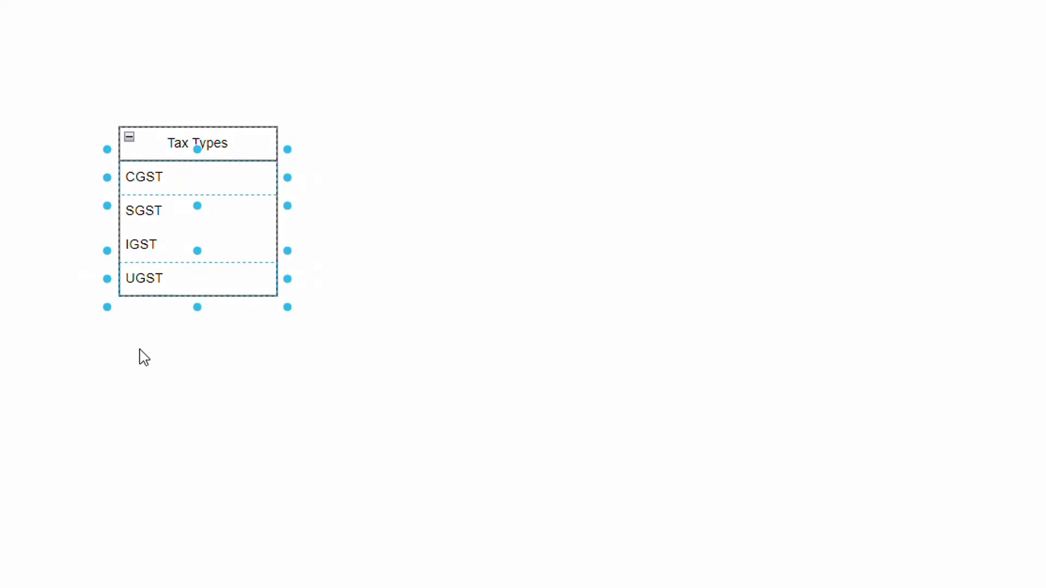
{"action": "left_click", "coordinate": [140, 287]}
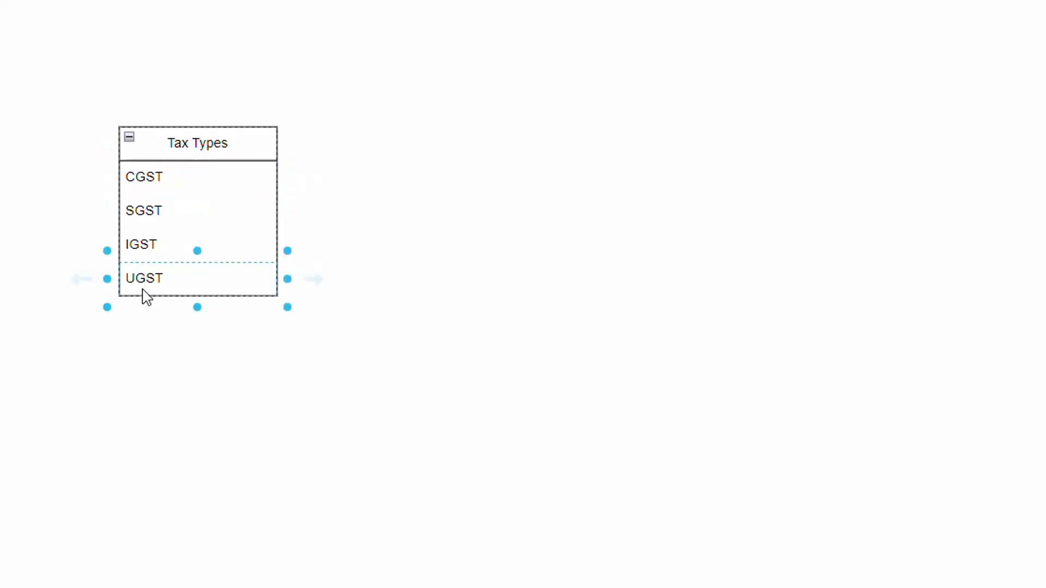
{"action": "left_click", "coordinate": [161, 163], "text": "shift"}
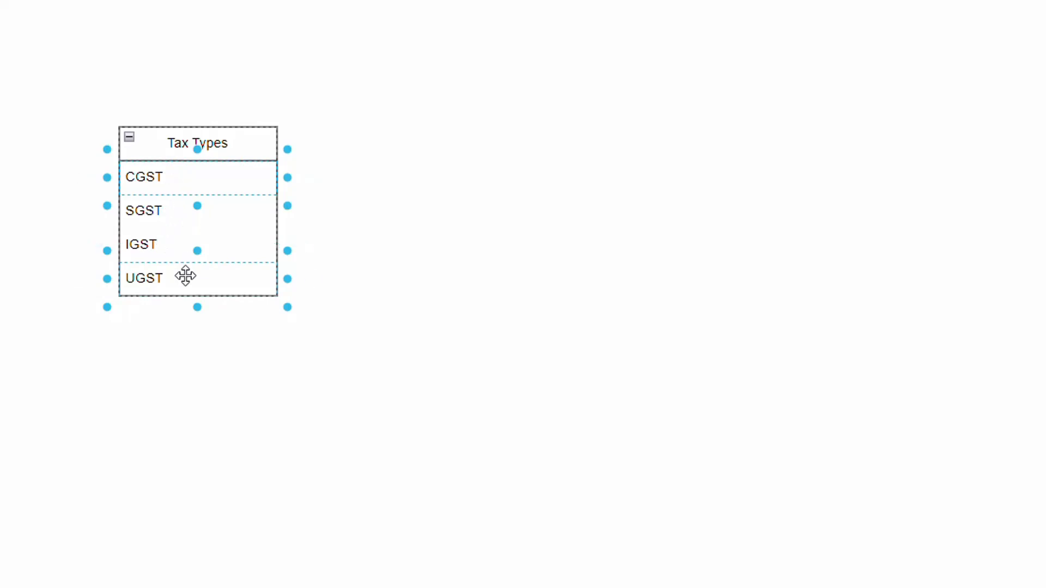
{"action": "left_click", "coordinate": [147, 320]}
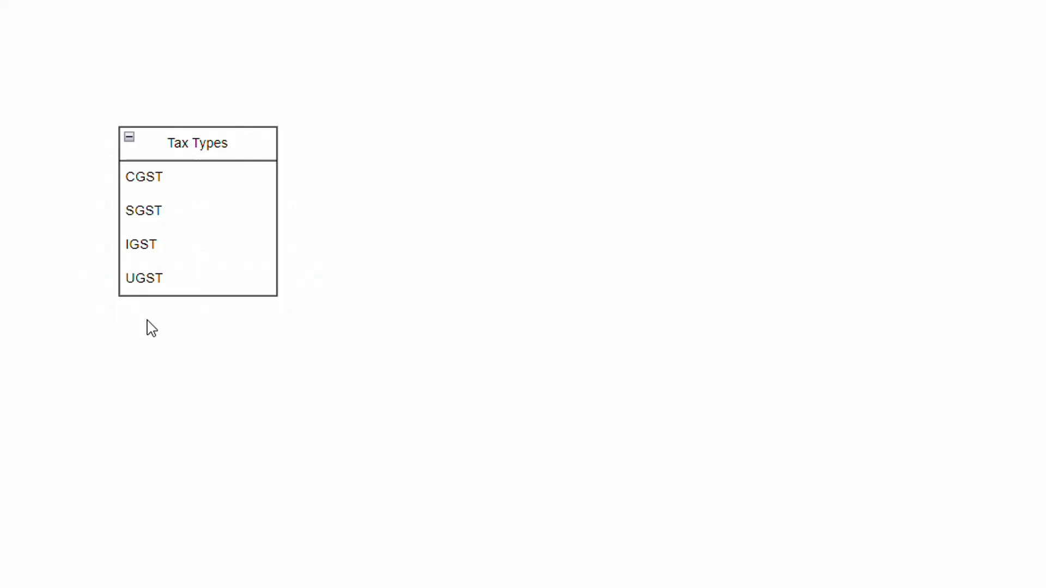
{"action": "left_click", "coordinate": [158, 244]}
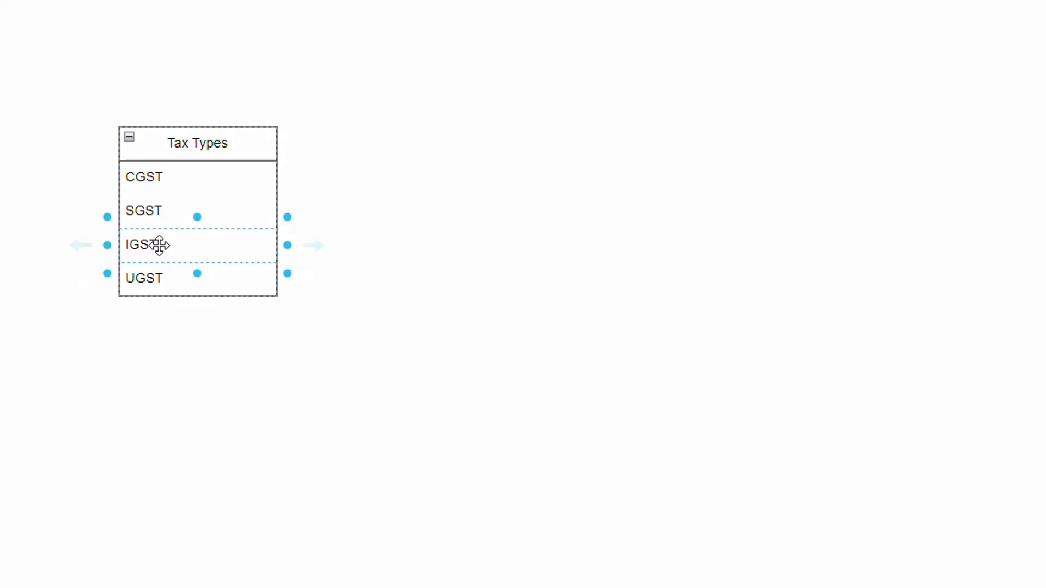
{"action": "left_click", "coordinate": [169, 184]}
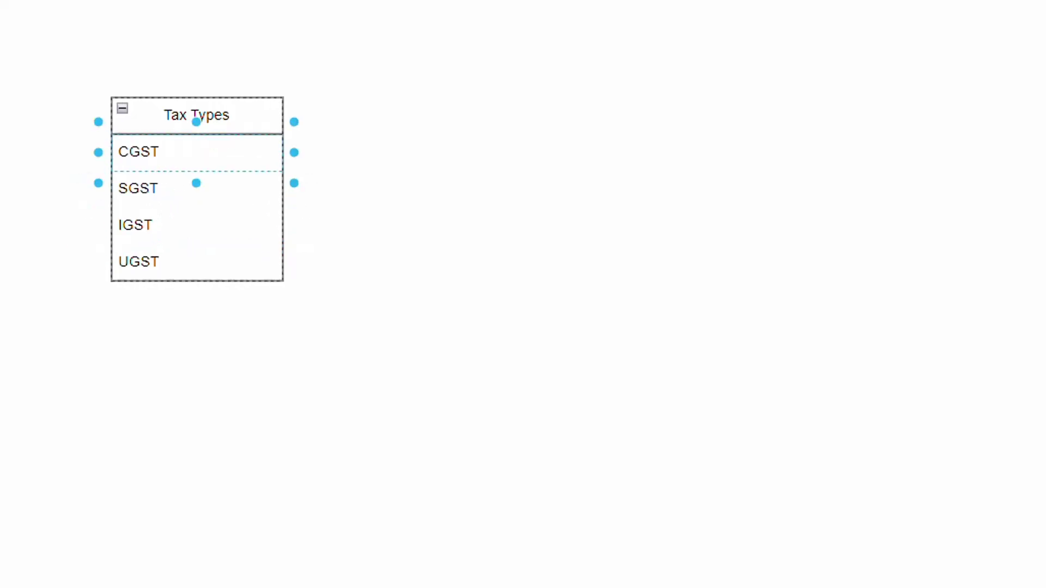
{"action": "left_click", "coordinate": [129, 481]}
{"action": "left_click", "coordinate": [131, 262]}
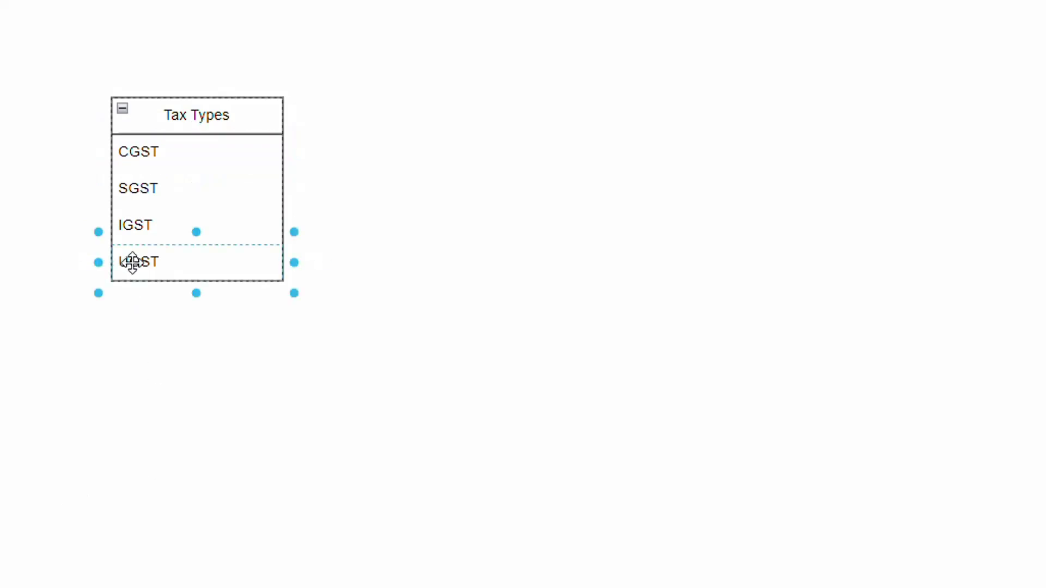
{"action": "left_click", "coordinate": [183, 125]}
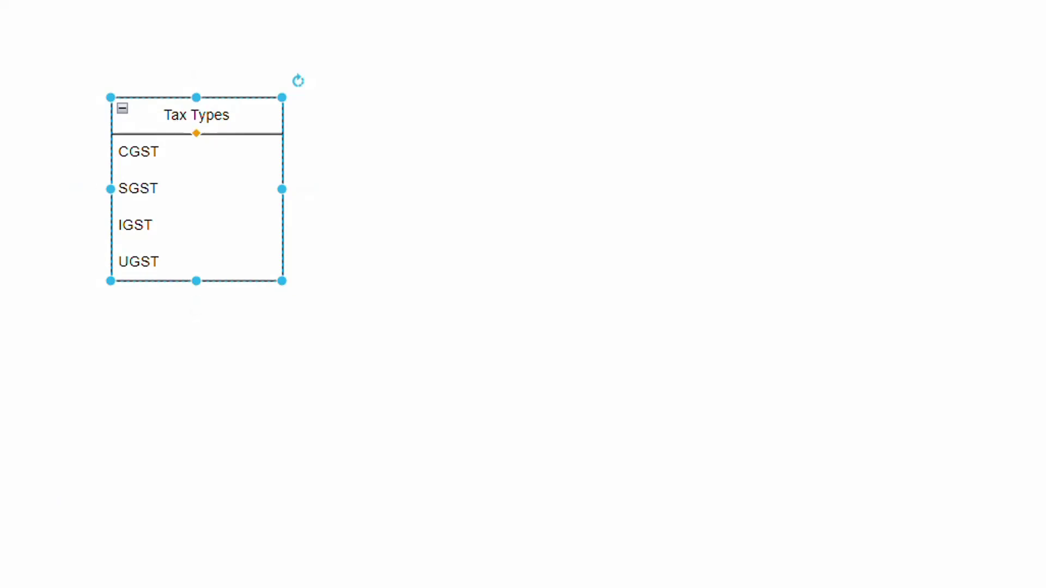
- Add a second list beside Tax Types, titled "Tax RAte", with the items 5%, 12% and 18%
{"action": "left_click_drag", "start_coordinate": [6, 112], "coordinate": [466, 112]}
{"action": "double_click", "coordinate": [469, 112]}
{"action": "type", "text": "Tax RAte"}
{"action": "double_click", "coordinate": [442, 151]}
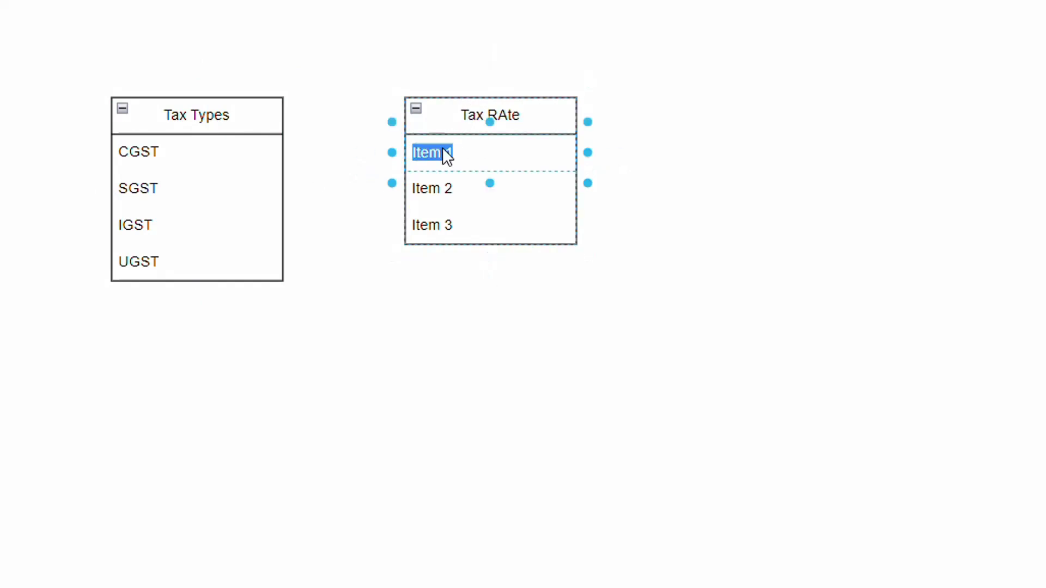
{"action": "type", "text": "5%"}
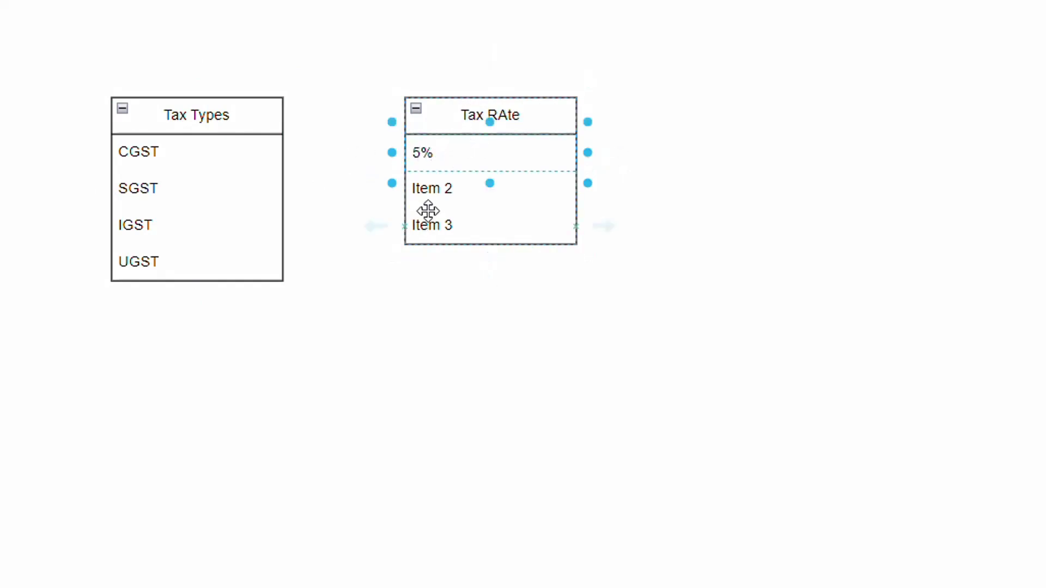
{"action": "double_click", "coordinate": [436, 188]}
{"action": "type", "text": "12%"}
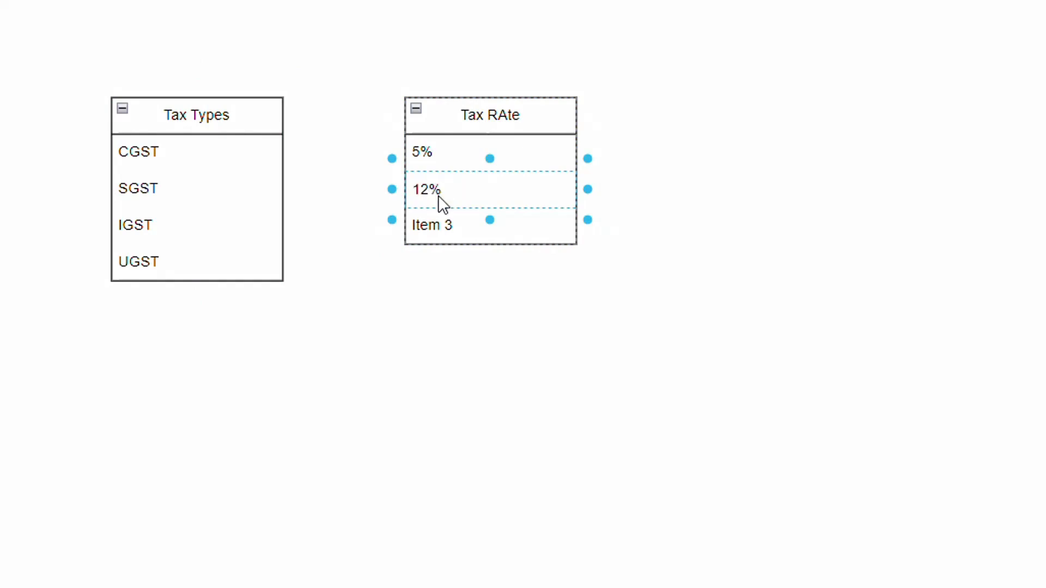
{"action": "double_click", "coordinate": [436, 228]}
{"action": "type", "text": "18%"}
- Insert an additional 24% item between 12% and 18% in the tax rate list
{"action": "left_click_drag", "start_coordinate": [362, 341], "coordinate": [462, 224]}
{"action": "type", "text": "24%"}
{"action": "left_click", "coordinate": [527, 362]}
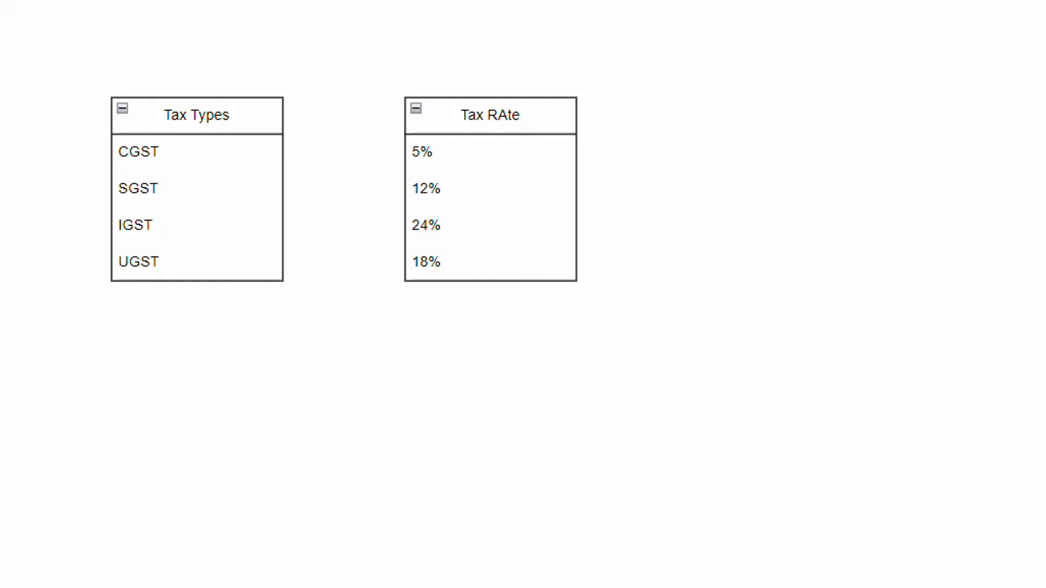
- Enter "HSN - Harmonized System of Nomenclature" in a text box centred below the two lists
{"action": "type", "text": "HS"}
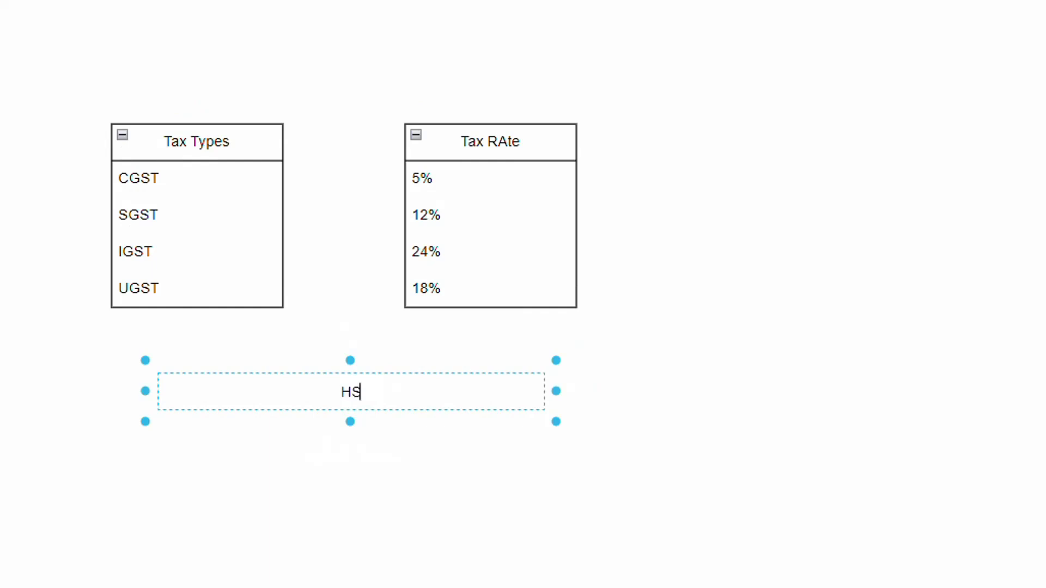
{"action": "type", "text": "N - Ha"}
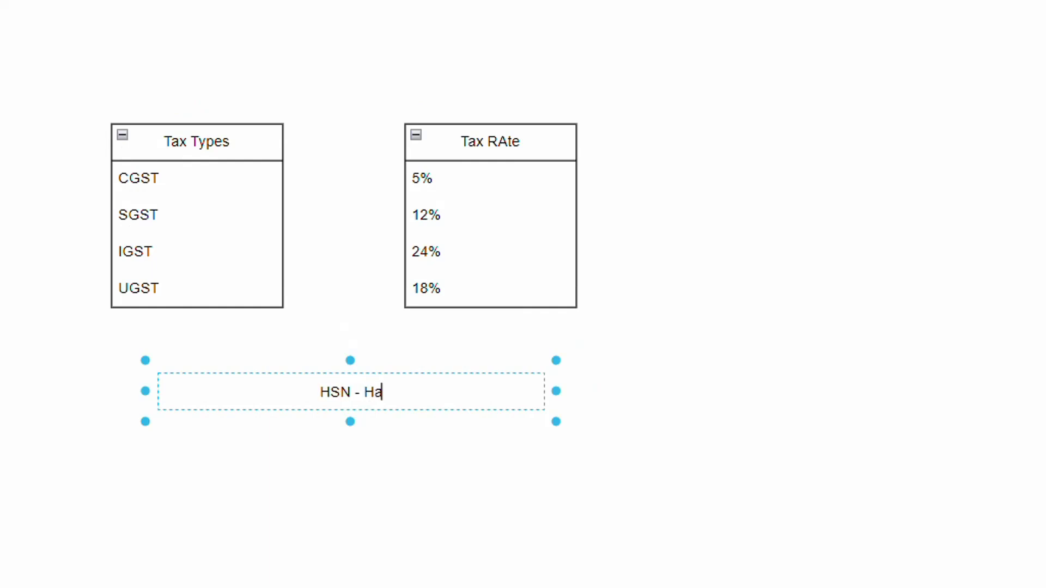
{"action": "type", "text": "rmonized System"}
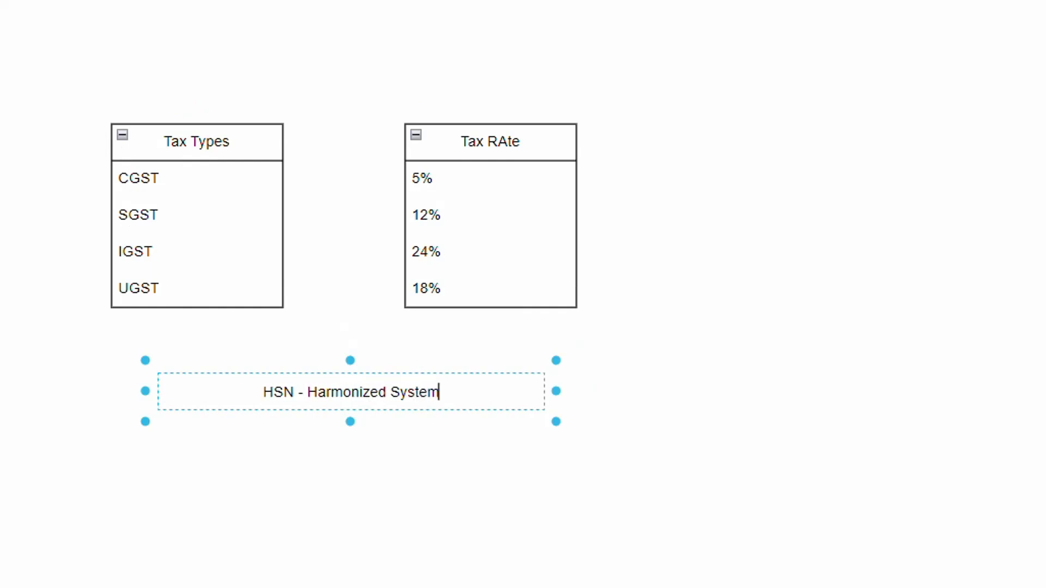
{"action": "type", "text": " of Nomenclature"}
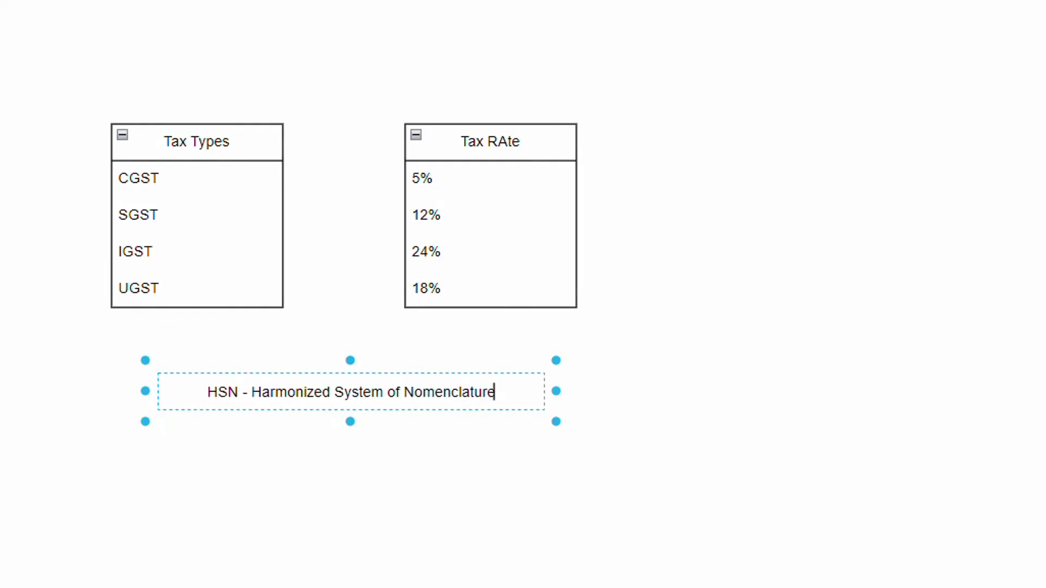
{"action": "key", "text": "Escape"}
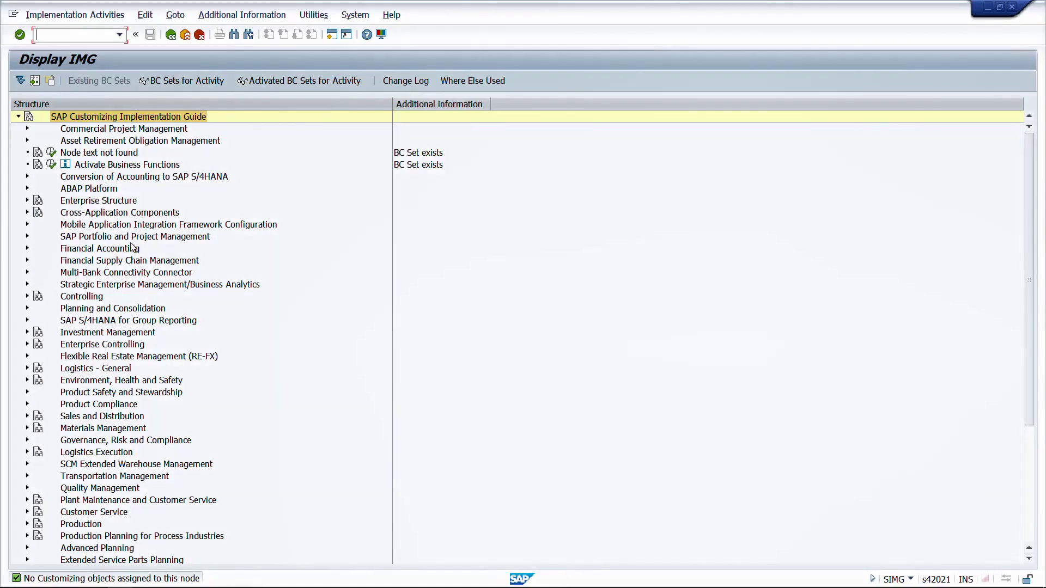
- In the SAP implementation guide, expand Financial Accounting > Financial Accounting Global Settings > Tax on Sales/Purchases > Basic Settings
{"action": "left_click", "coordinate": [28, 249]}
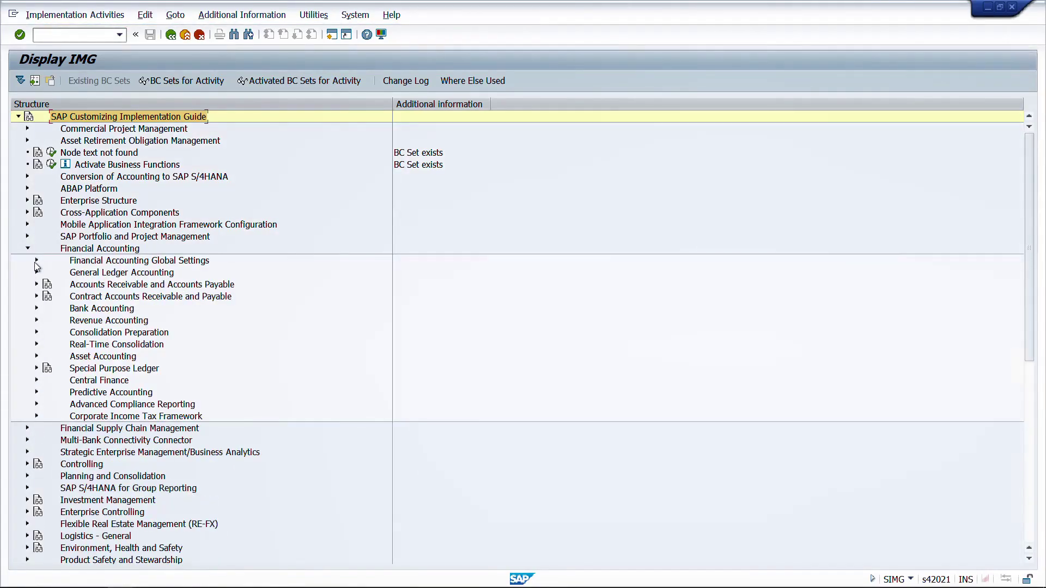
{"action": "left_click", "coordinate": [36, 260]}
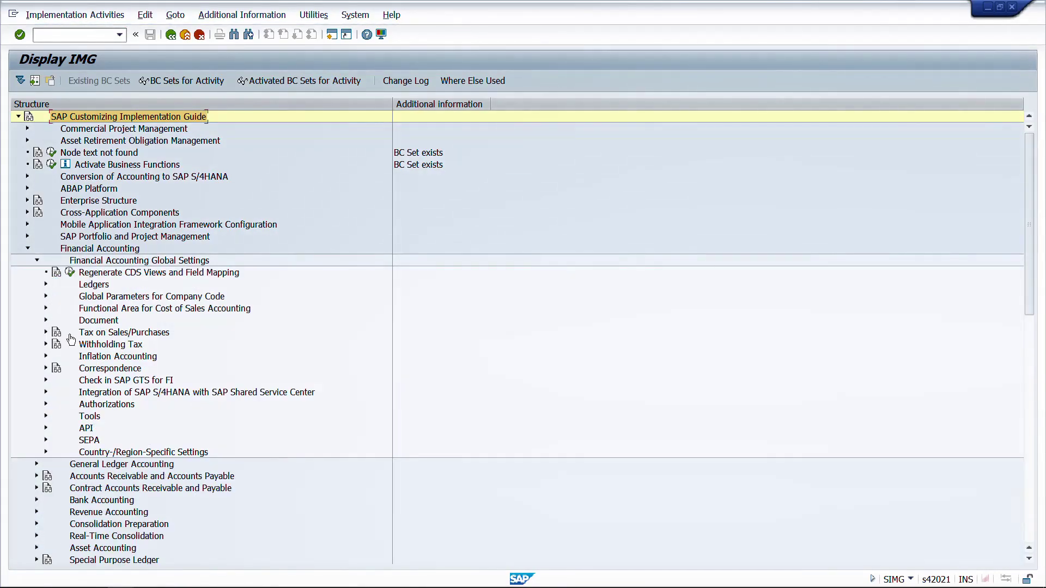
{"action": "left_click", "coordinate": [98, 334]}
{"action": "left_click", "coordinate": [47, 333]}
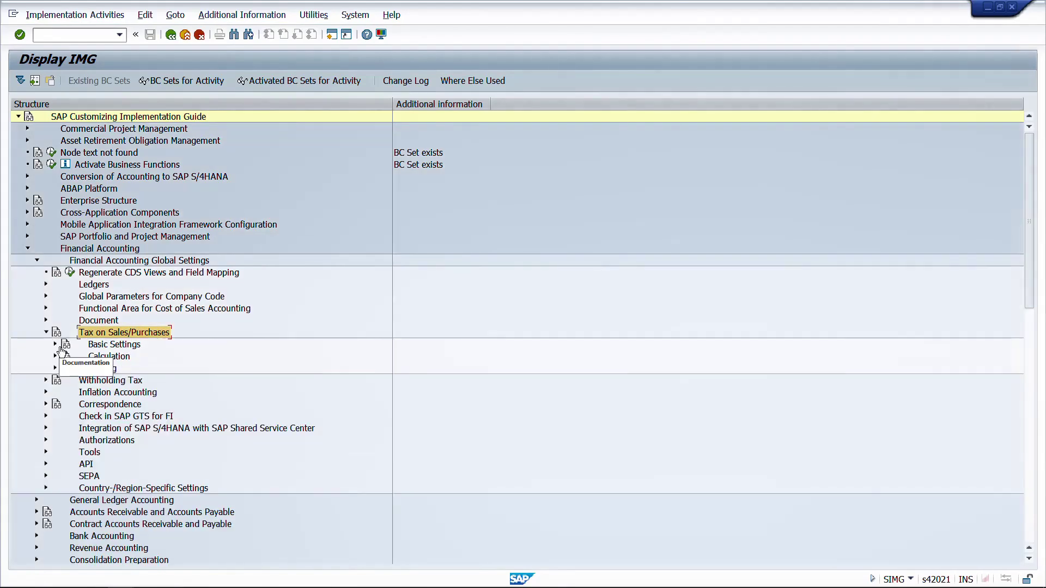
{"action": "left_click", "coordinate": [55, 345]}
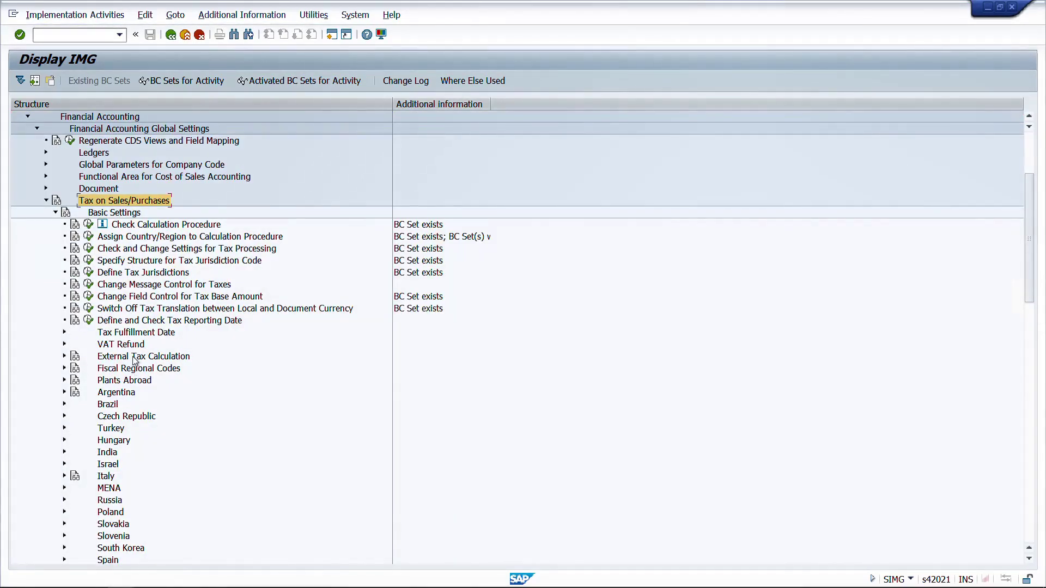
- Open the Define Procedures activity under Check Calculation Procedure and select the 1234TX procedure
{"action": "left_click", "coordinate": [133, 236]}
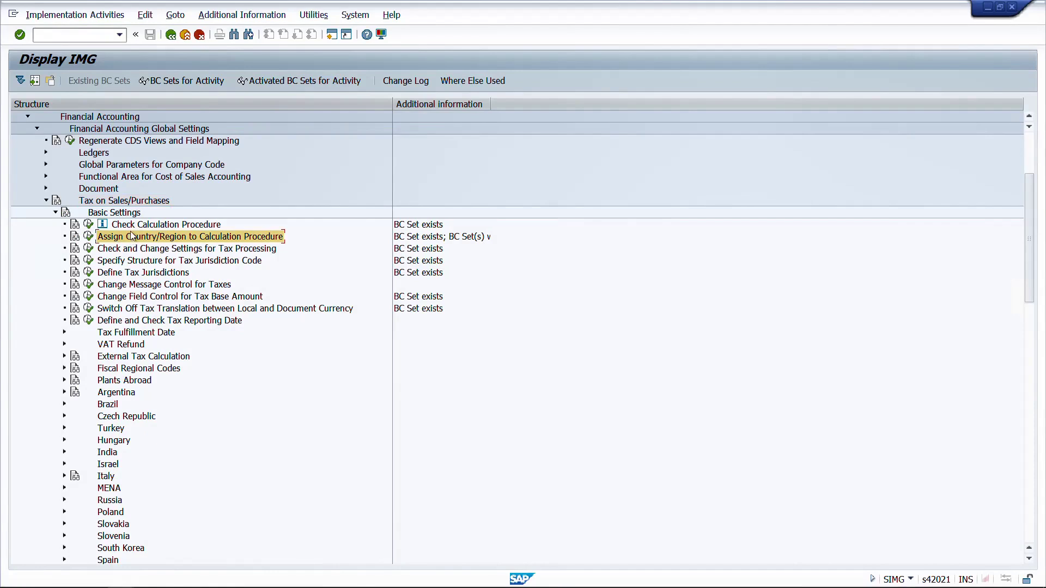
{"action": "left_click", "coordinate": [89, 224]}
{"action": "left_click", "coordinate": [92, 180]}
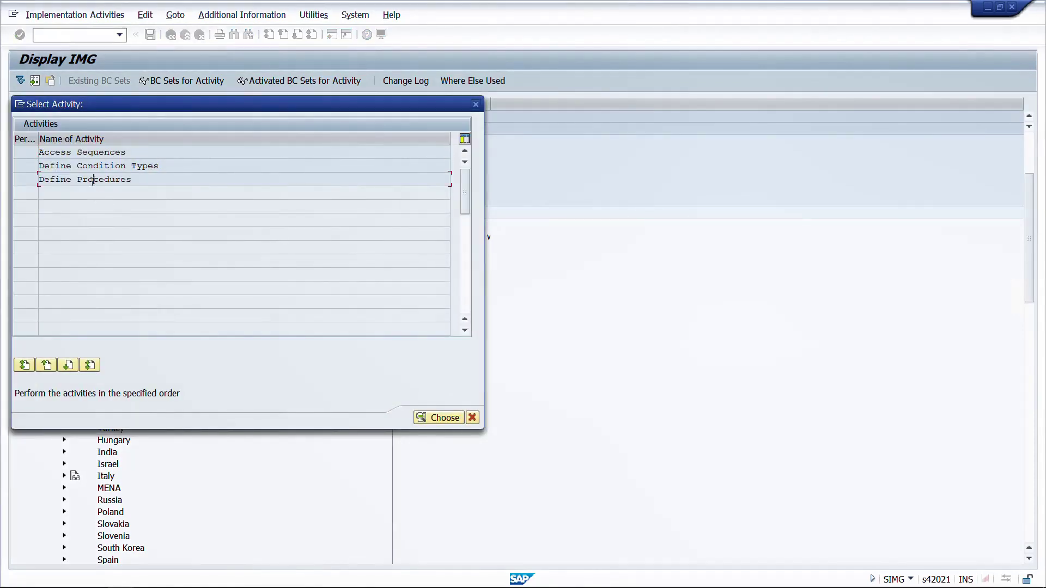
{"action": "left_click_drag", "start_coordinate": [146, 179], "coordinate": [33, 181]}
{"action": "double_click", "coordinate": [59, 181]}
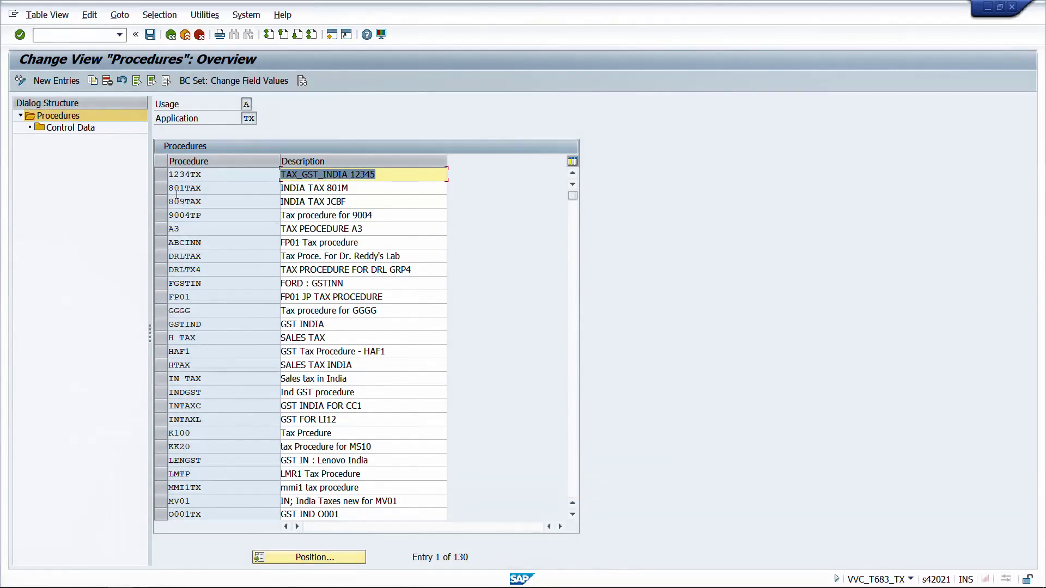
{"action": "left_click", "coordinate": [165, 173]}
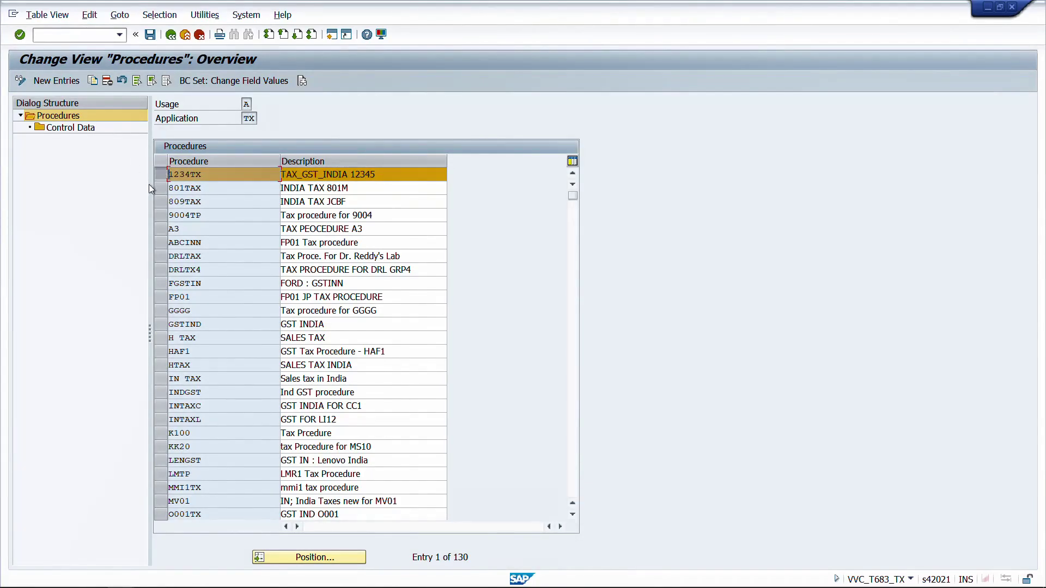
- Open the tax code maintenance transaction FTXP for country IN
{"action": "left_click", "coordinate": [164, 174]}
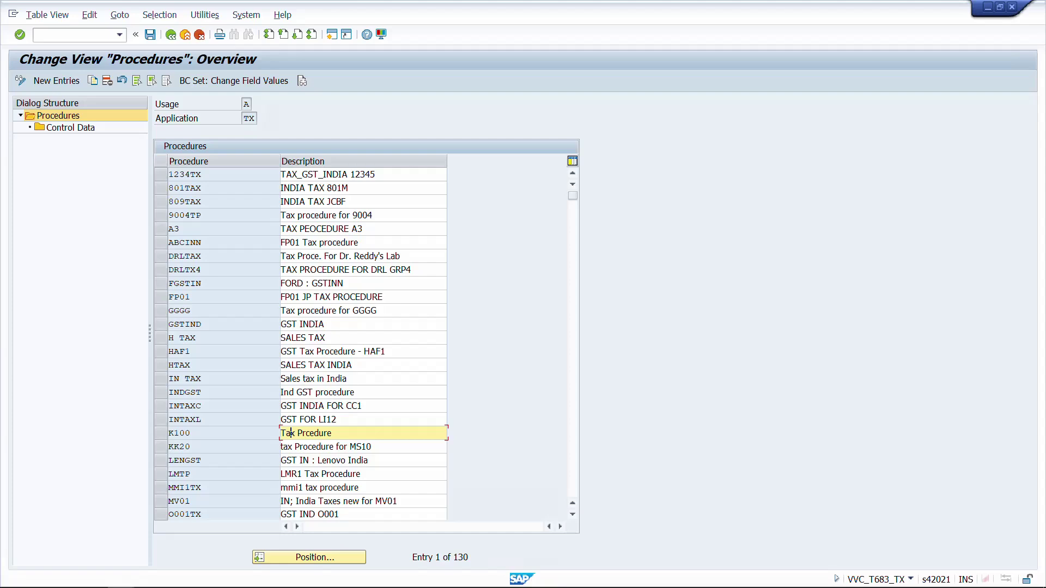
{"action": "left_click", "coordinate": [100, 36]}
{"action": "type", "text": "/nftxp"}
{"action": "key", "text": "Return"}
{"action": "type", "text": "IIN"}
{"action": "key", "text": "Return"}
{"action": "key", "text": "Return"}
{"action": "type", "text": "IN"}
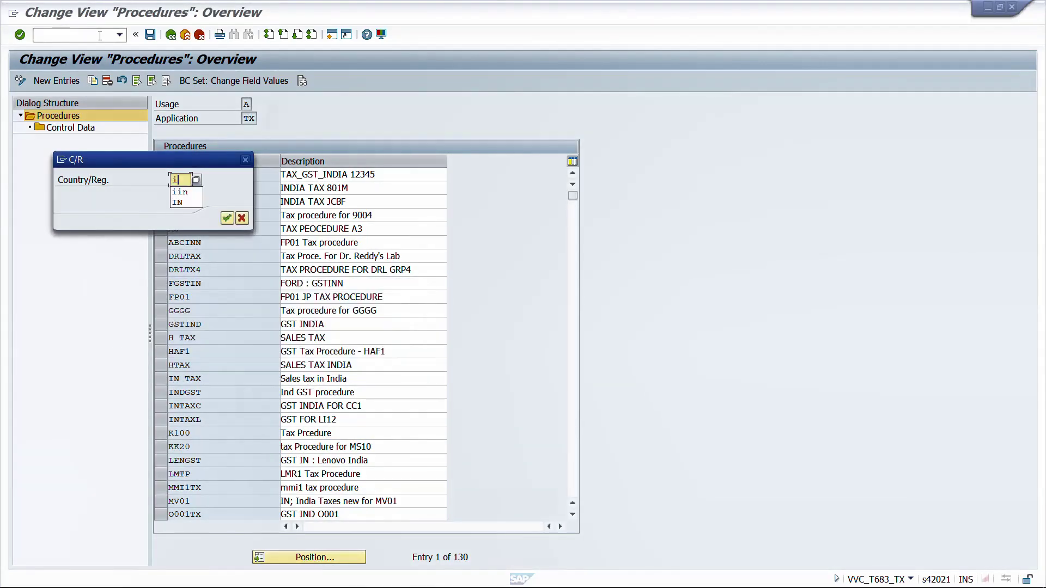
{"action": "key", "text": "Return"}
- Look up the available tax codes, choose E1 and examine its SGST and CGST percentage rates
{"action": "type", "text": "V0"}
{"action": "key", "text": "Return"}
{"action": "key", "text": "F12"}
{"action": "key", "text": "Delete"}
{"action": "key", "text": "F4"}
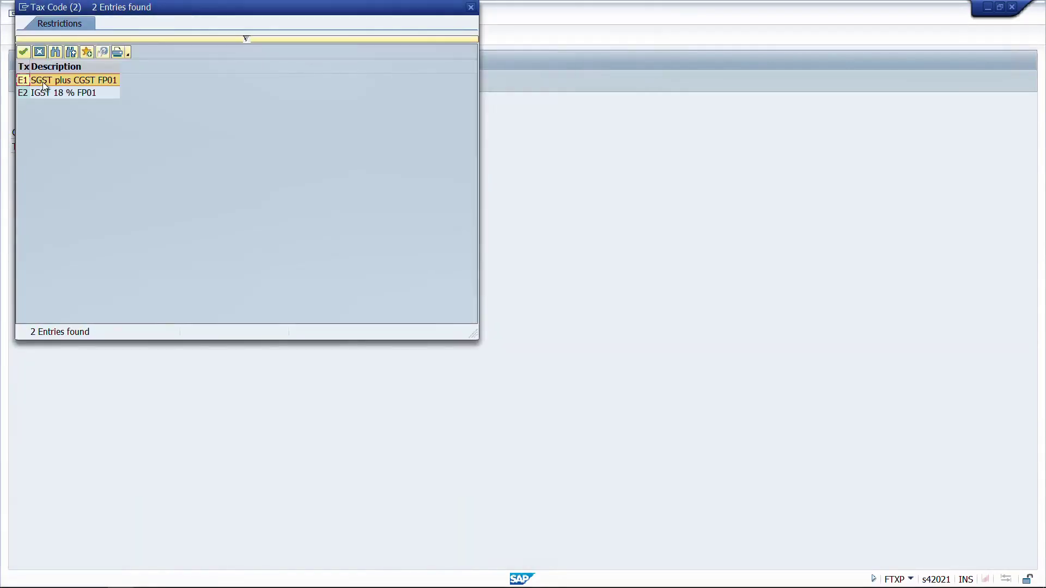
{"action": "double_click", "coordinate": [44, 81]}
{"action": "key", "text": "Return"}
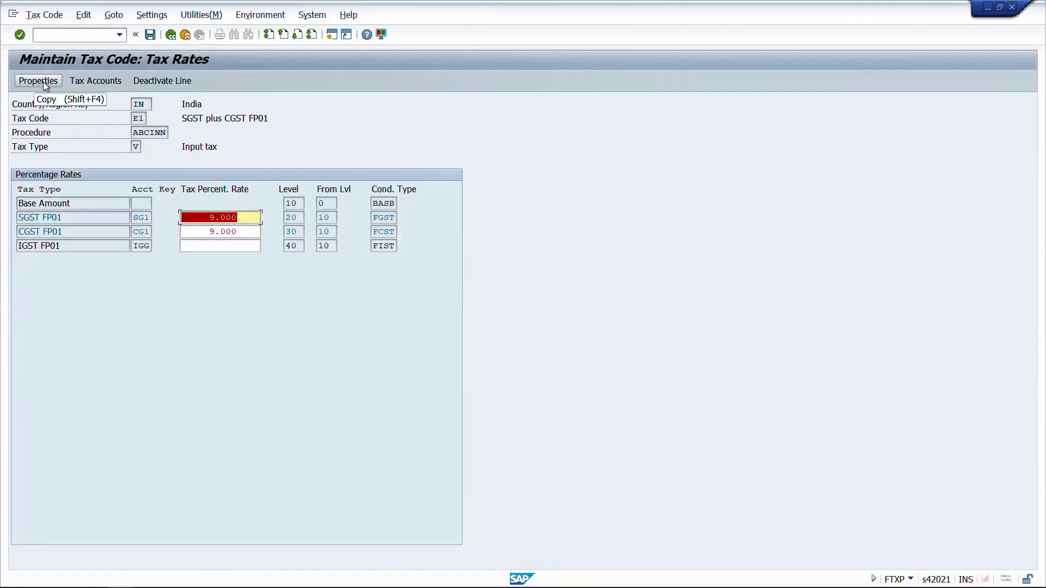
{"action": "left_click", "coordinate": [243, 218]}
{"action": "left_click", "coordinate": [244, 232]}
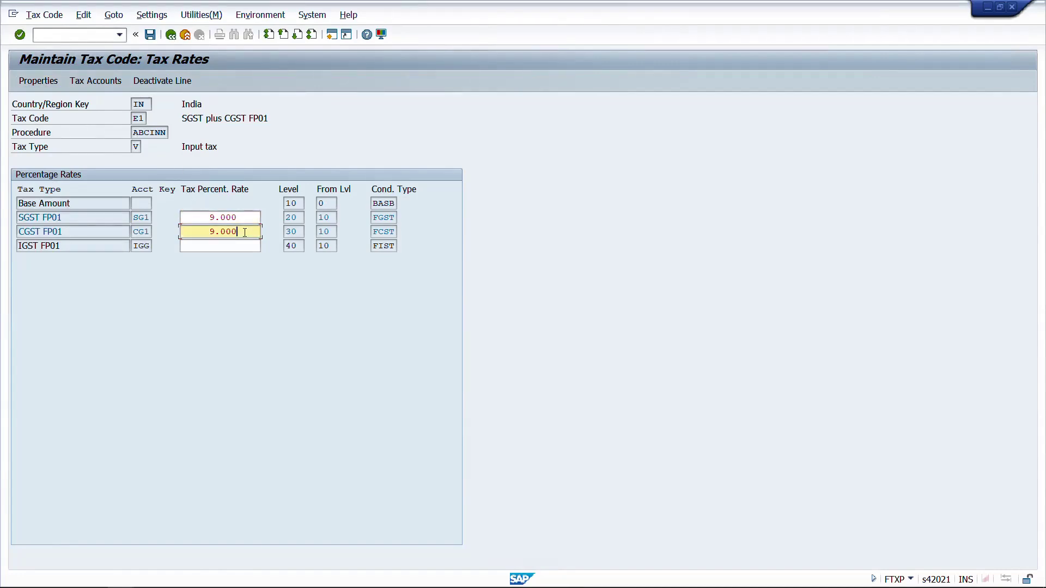
{"action": "left_click", "coordinate": [236, 217]}
{"action": "left_click_drag", "start_coordinate": [237, 217], "coordinate": [206, 233]}
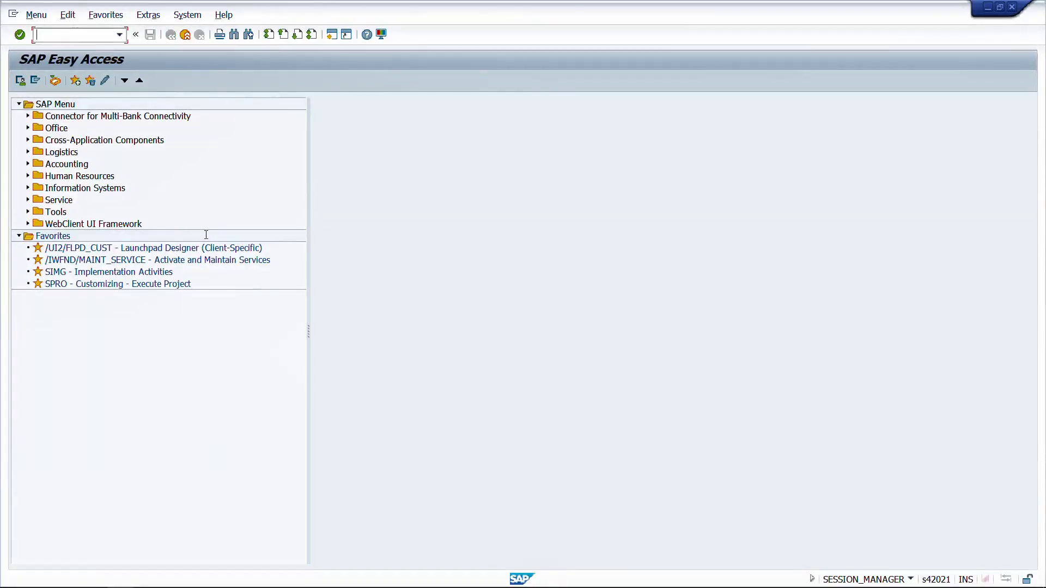
- Open the Create Condition Records transaction FV11
{"action": "type", "text": "fv11"}
{"action": "key", "text": "shift+Home"}
{"action": "type", "text": "vk11"}
{"action": "key", "text": "shift+Home"}
{"action": "key", "text": "BackSpace"}
{"action": "type", "text": "/nvk11"}
{"action": "key", "text": "Return"}
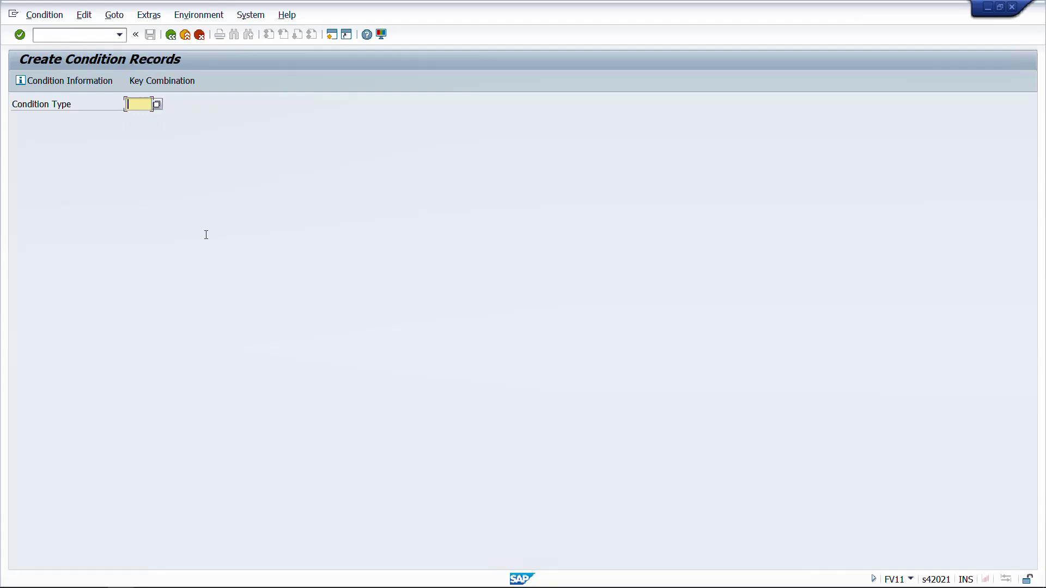
- Start fast entry for condition type JISG with the key combination Ctry/Reg/Region/PlntRegion/GST Class./Tax ind./Ctrl code
{"action": "type", "text": "JISG"}
{"action": "key", "text": "Return"}
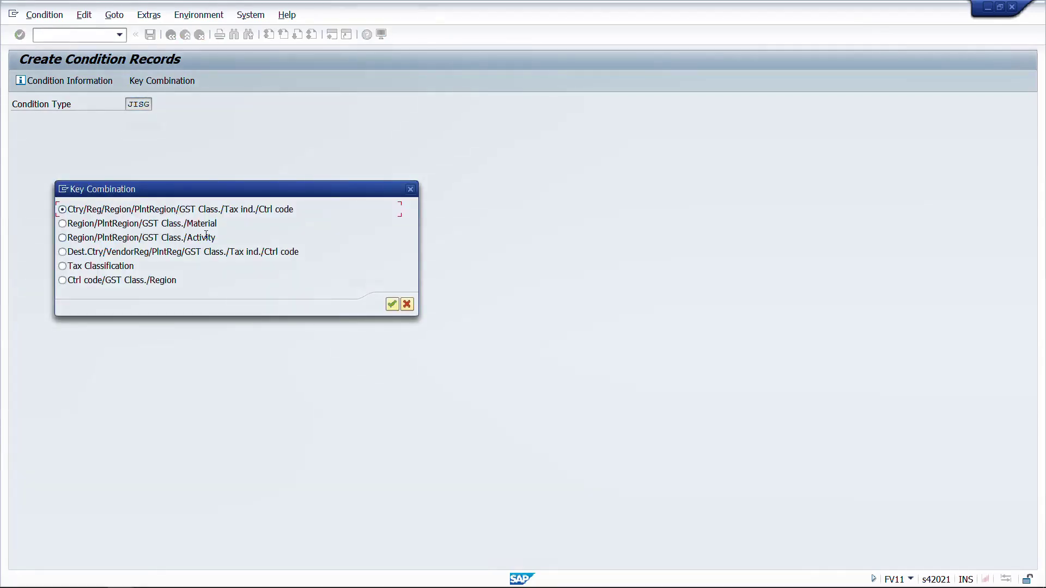
{"action": "left_click_drag", "start_coordinate": [150, 190], "coordinate": [299, 152]}
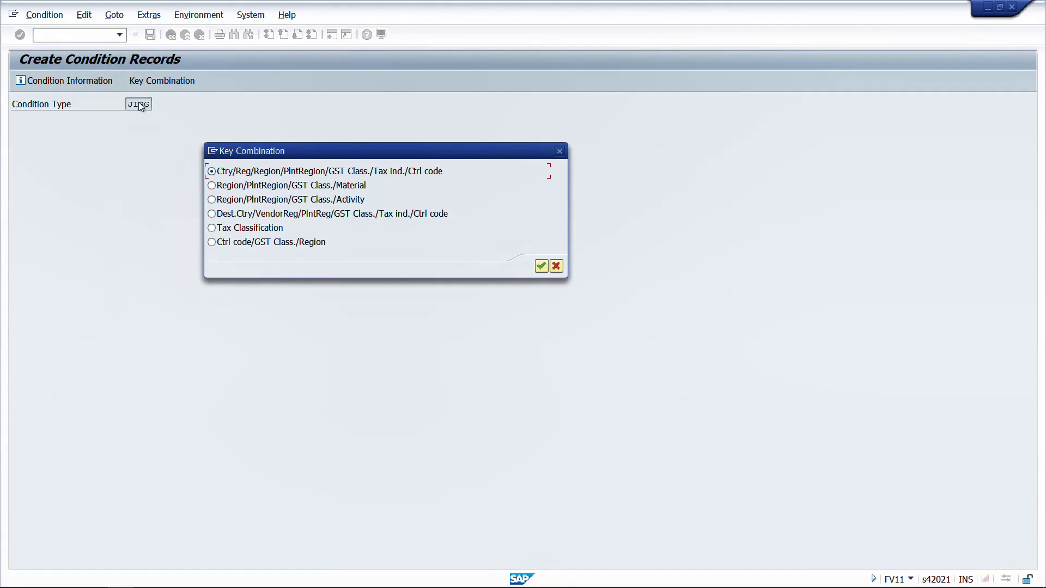
{"action": "left_click", "coordinate": [548, 265]}
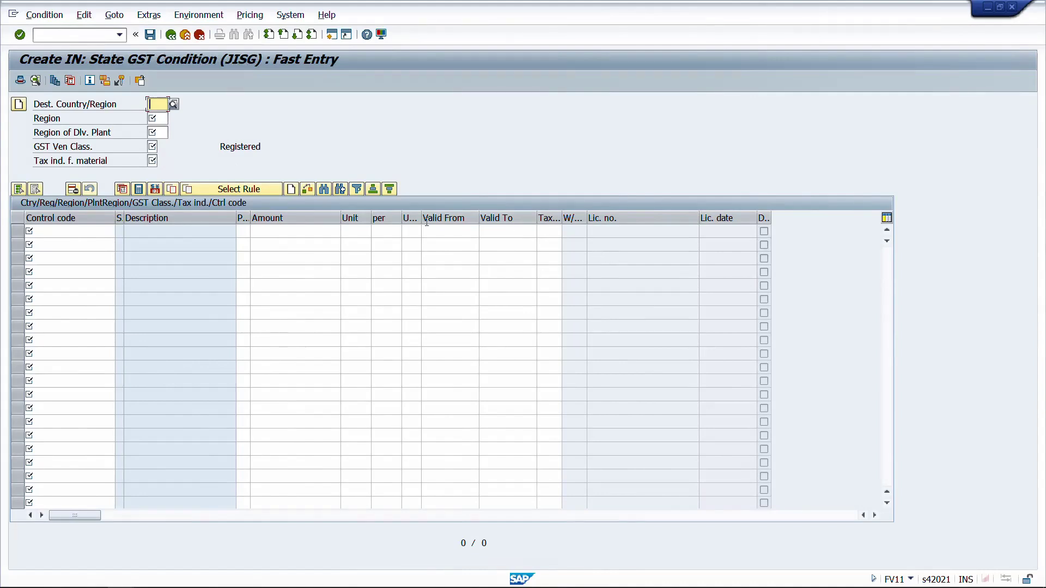
- Examine the JISG entry fields for destination country, region, delivering plant region, GST vendor class, material tax indicator and control code, and leave the transaction
{"action": "left_click", "coordinate": [75, 232]}
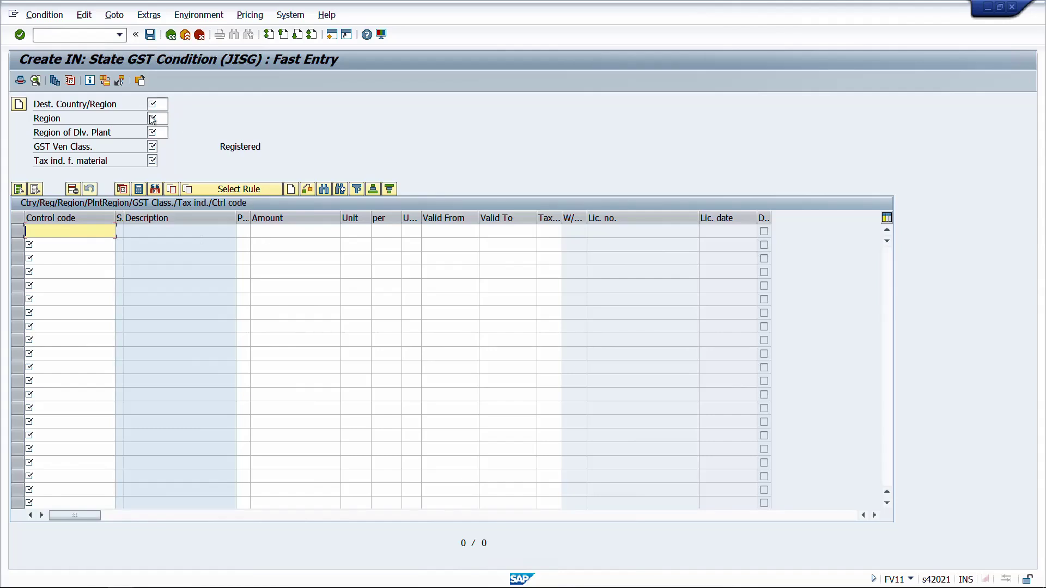
{"action": "left_click", "coordinate": [121, 105]}
{"action": "left_click", "coordinate": [154, 107]}
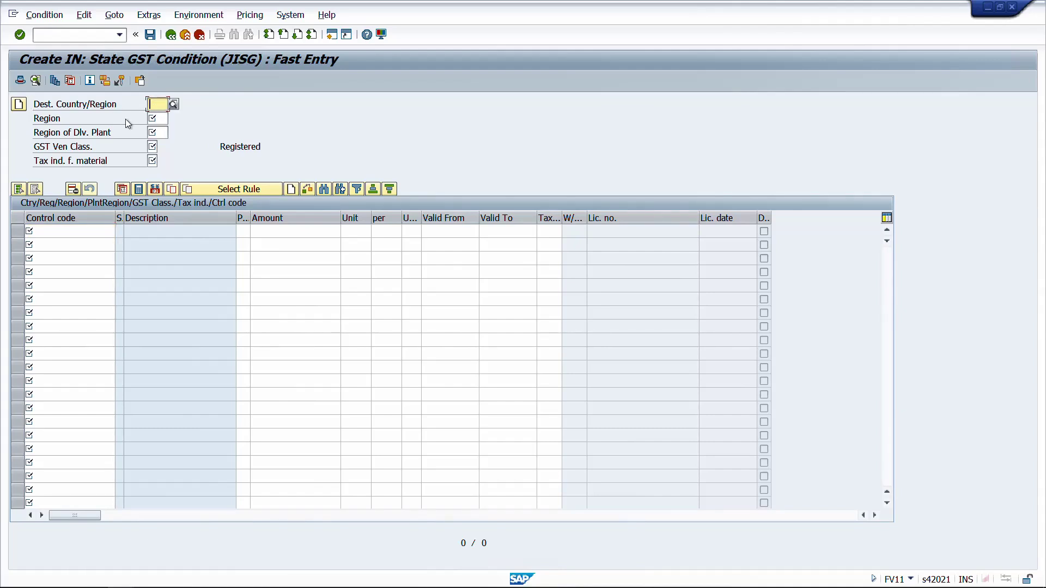
{"action": "left_click", "coordinate": [155, 118]}
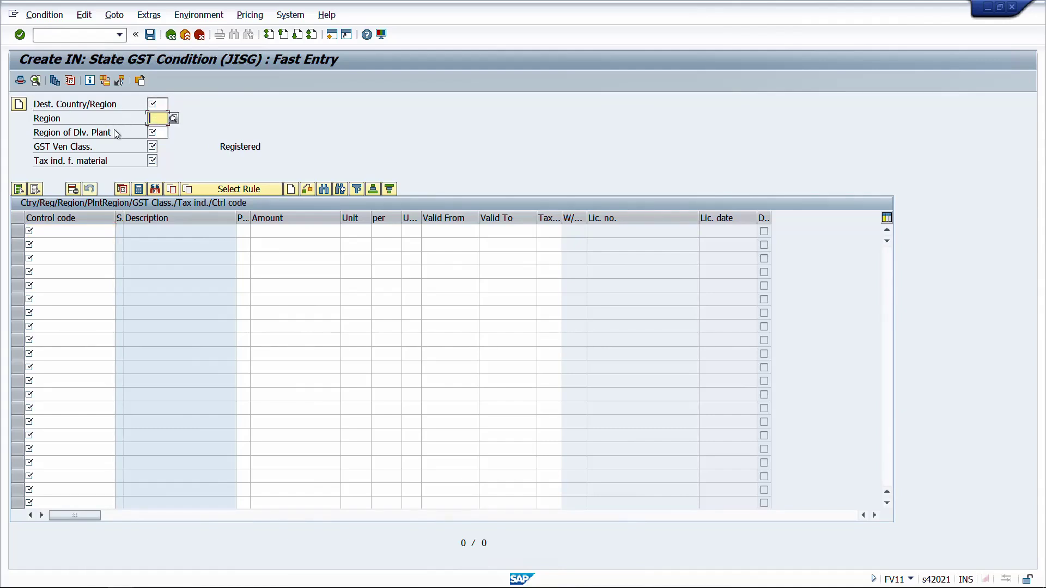
{"action": "left_click", "coordinate": [165, 132]}
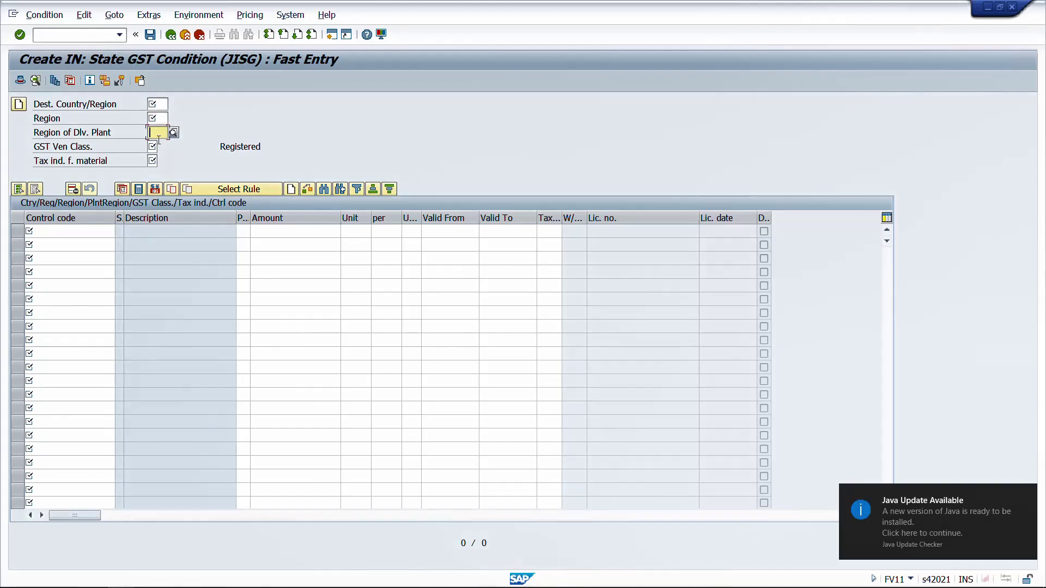
{"action": "left_click", "coordinate": [152, 146]}
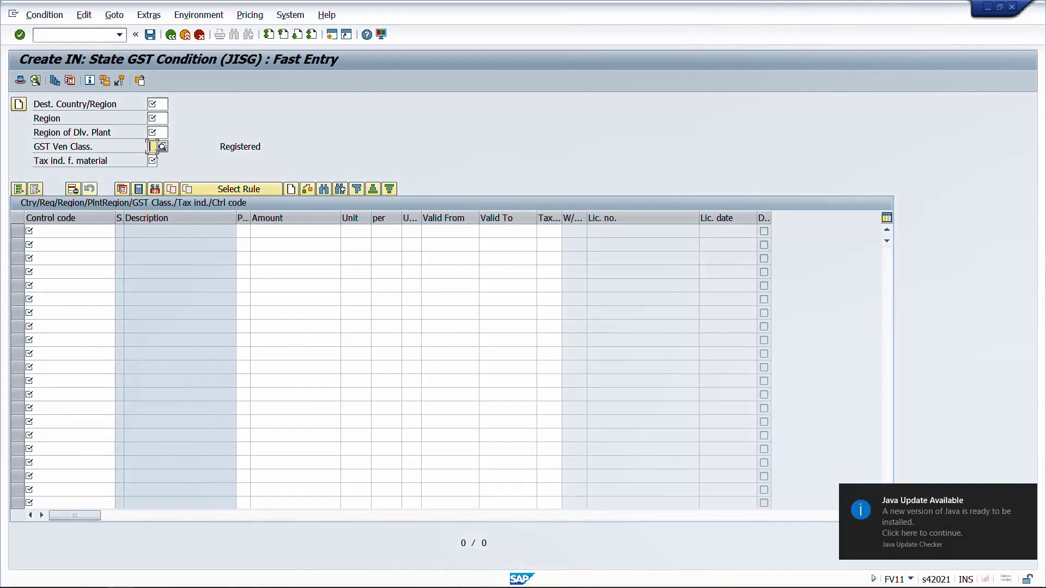
{"action": "left_click", "coordinate": [152, 161]}
{"action": "left_click", "coordinate": [109, 230]}
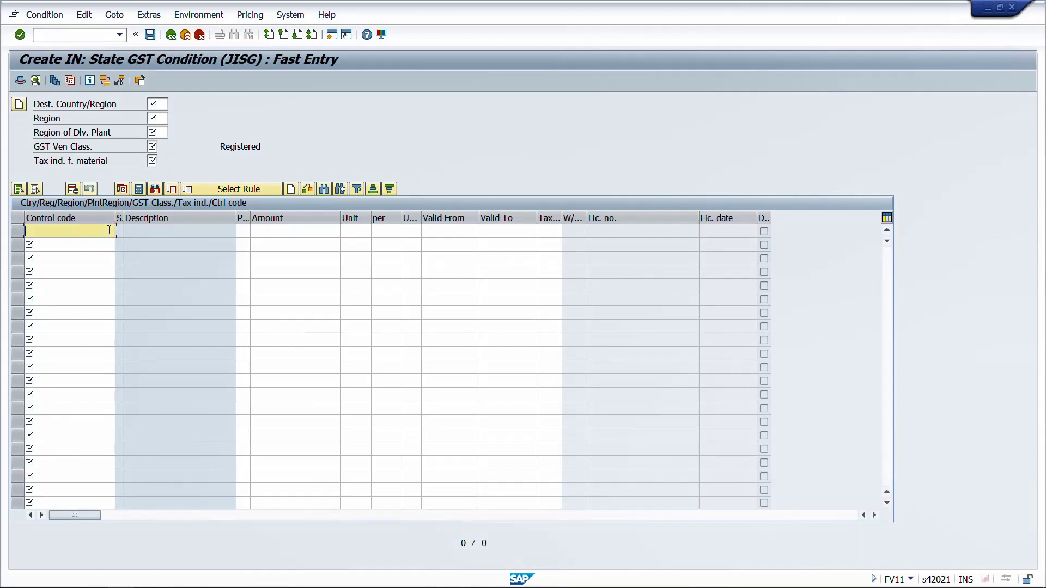
{"action": "key", "text": "shift+F3"}
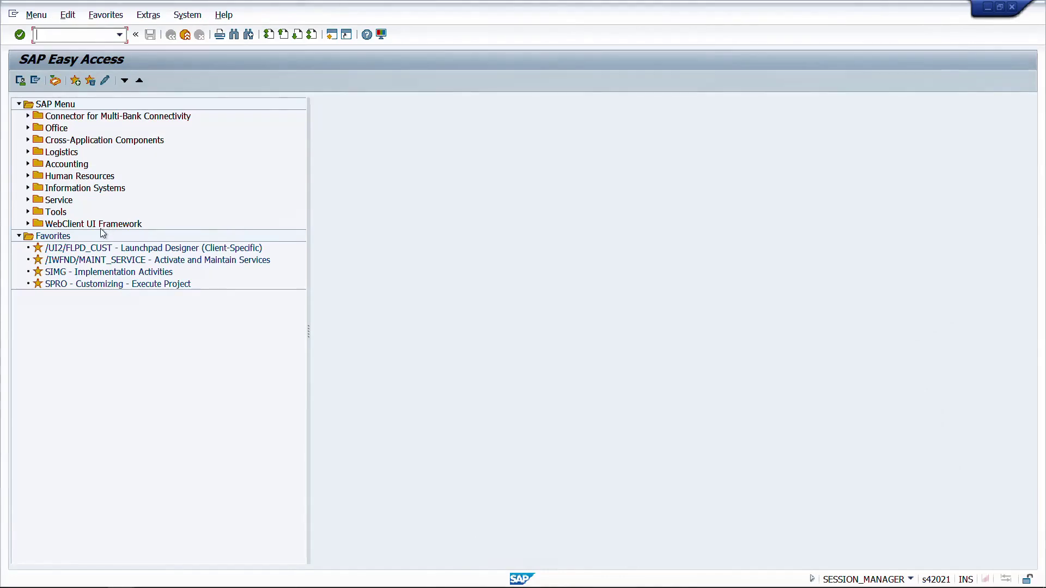
- Open VK13 for condition type JOSG, check the departure country and tax code selection, and return to the condition type entry
{"action": "type", "text": "vk13"}
{"action": "key", "text": "Return"}
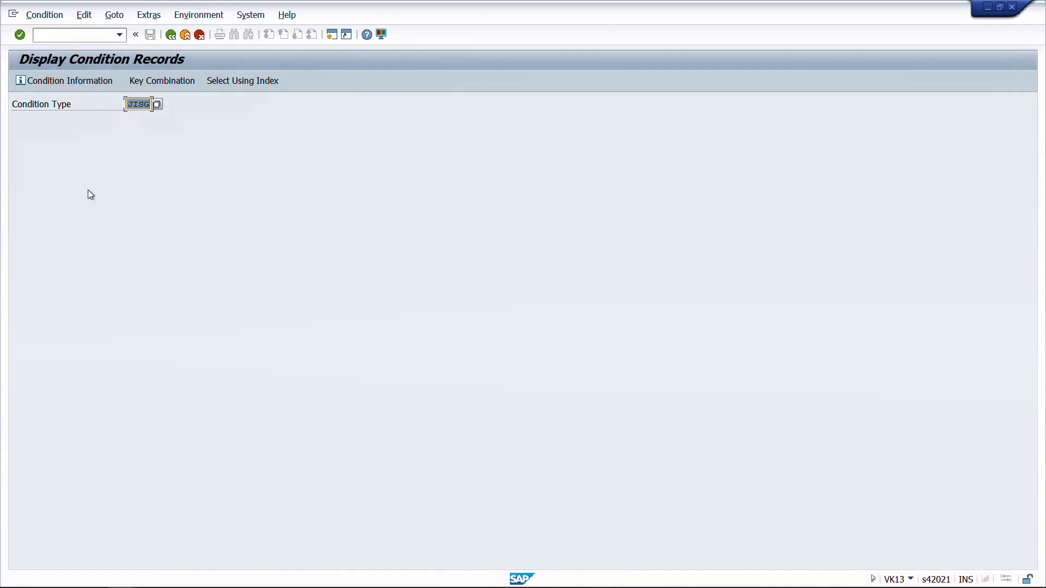
{"action": "type", "text": "JOSG"}
{"action": "key", "text": "Return"}
{"action": "left_click", "coordinate": [107, 243]}
{"action": "left_click", "coordinate": [391, 262]}
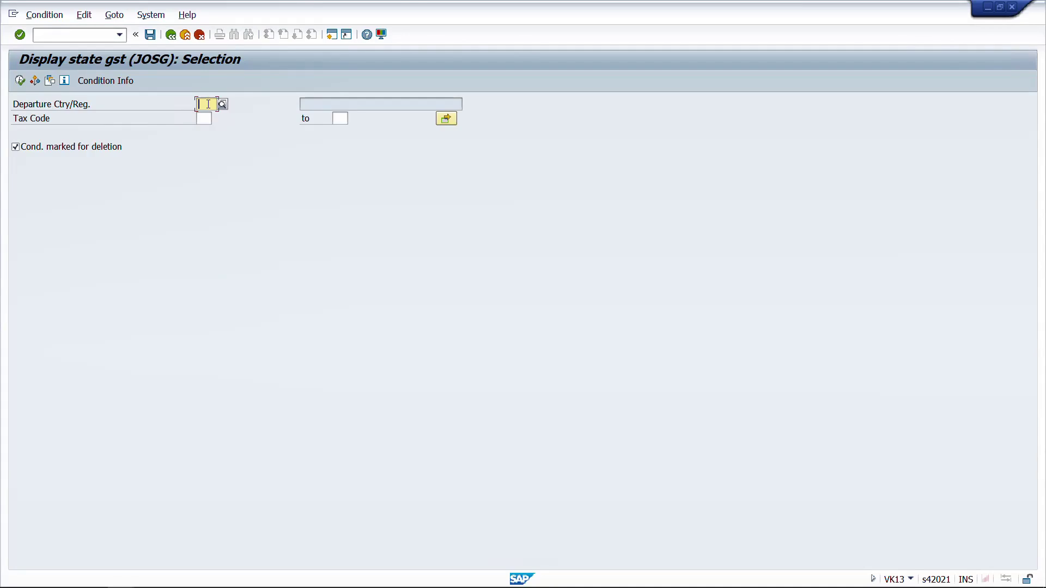
{"action": "left_click", "coordinate": [209, 118]}
{"action": "key", "text": "F3"}
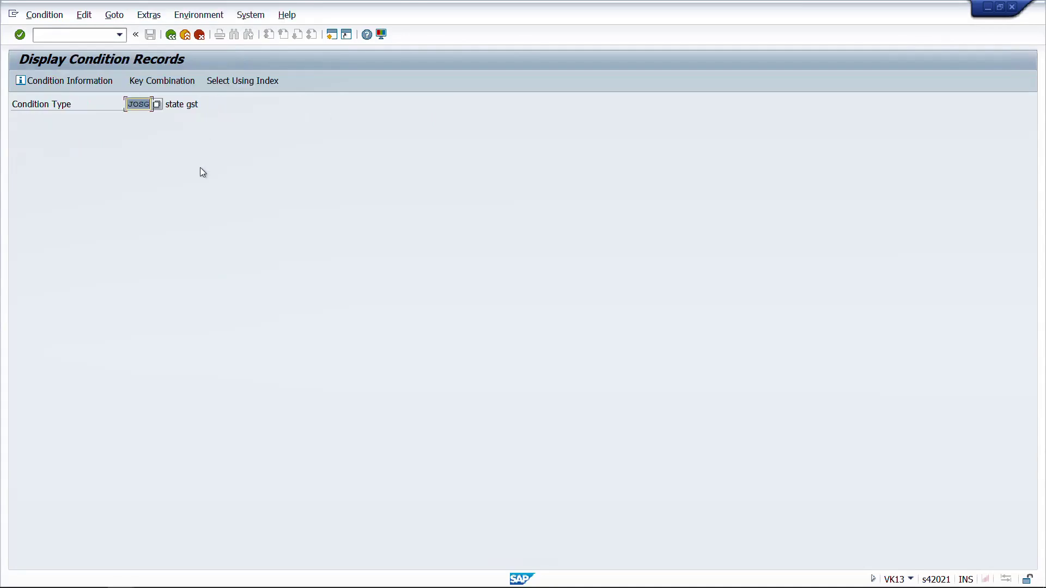
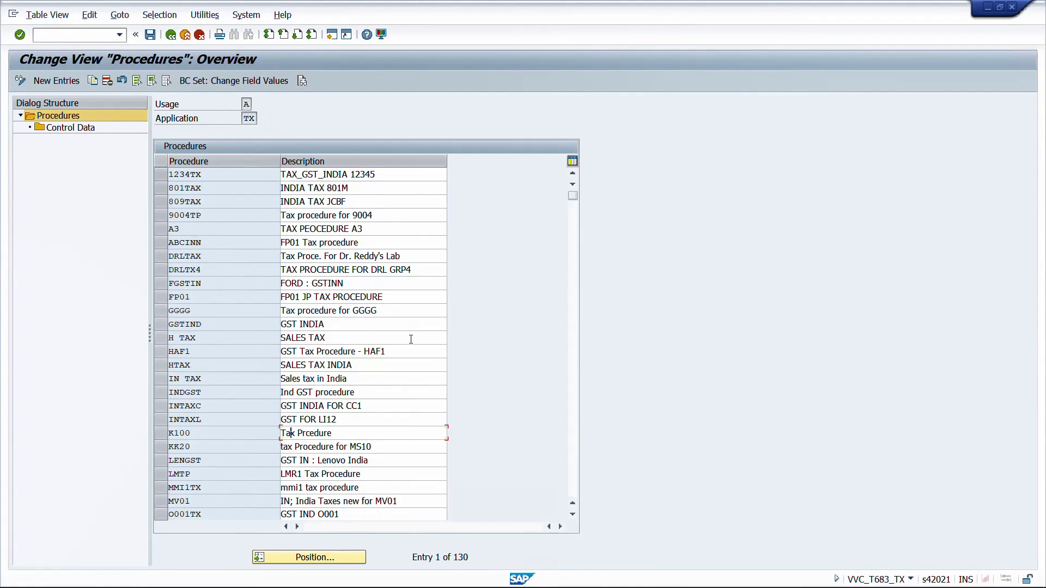
- Locate tax procedure TAXINN, open its control data and examine the GST condition steps
{"action": "scroll", "coordinate": [411, 338], "scroll_direction": "down", "scroll_amount": 20}
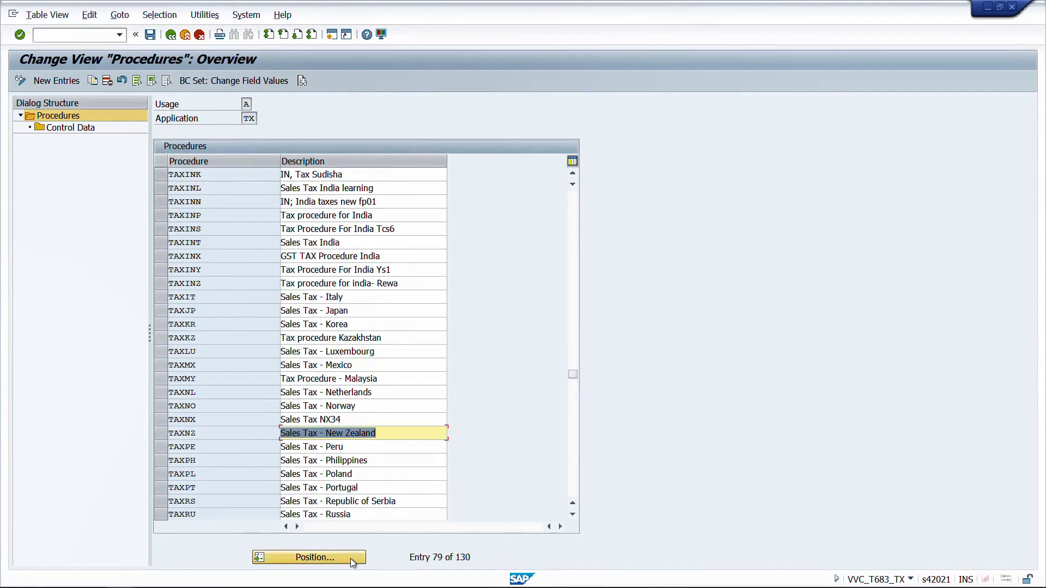
{"action": "left_click", "coordinate": [351, 557]}
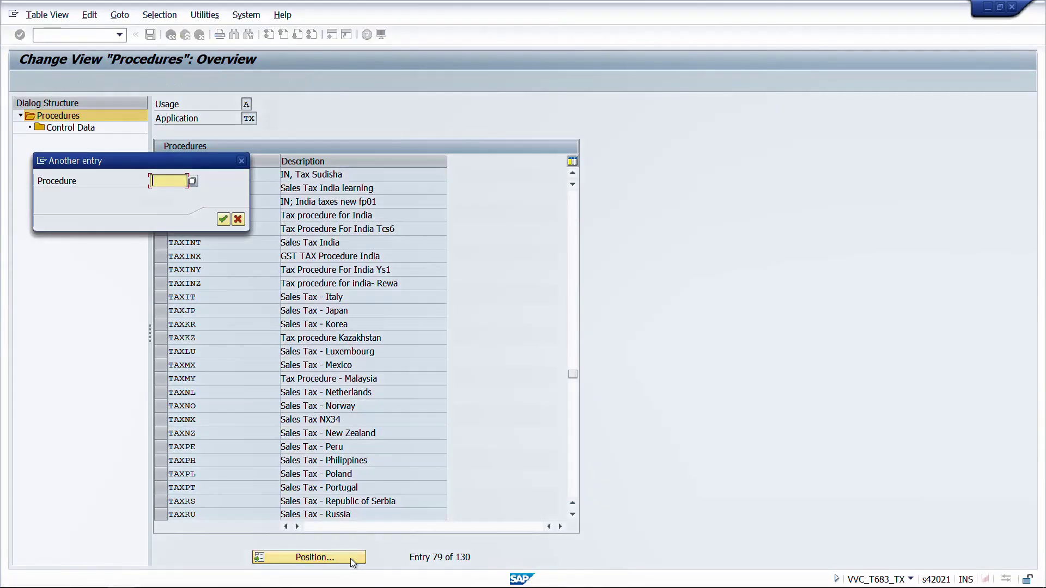
{"action": "type", "text": "taxink"}
{"action": "key", "text": "Return"}
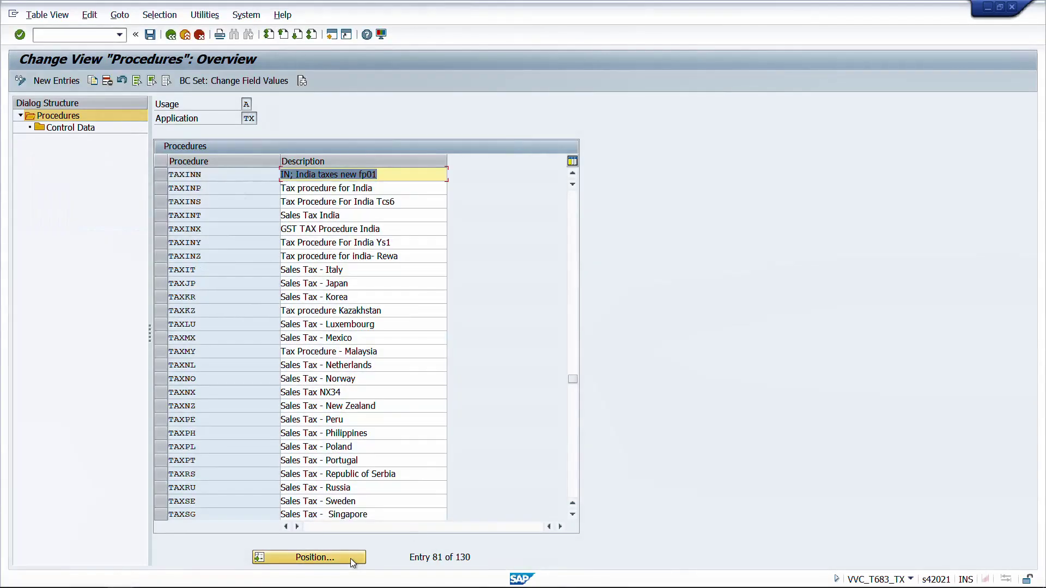
{"action": "key", "text": "Tab"}
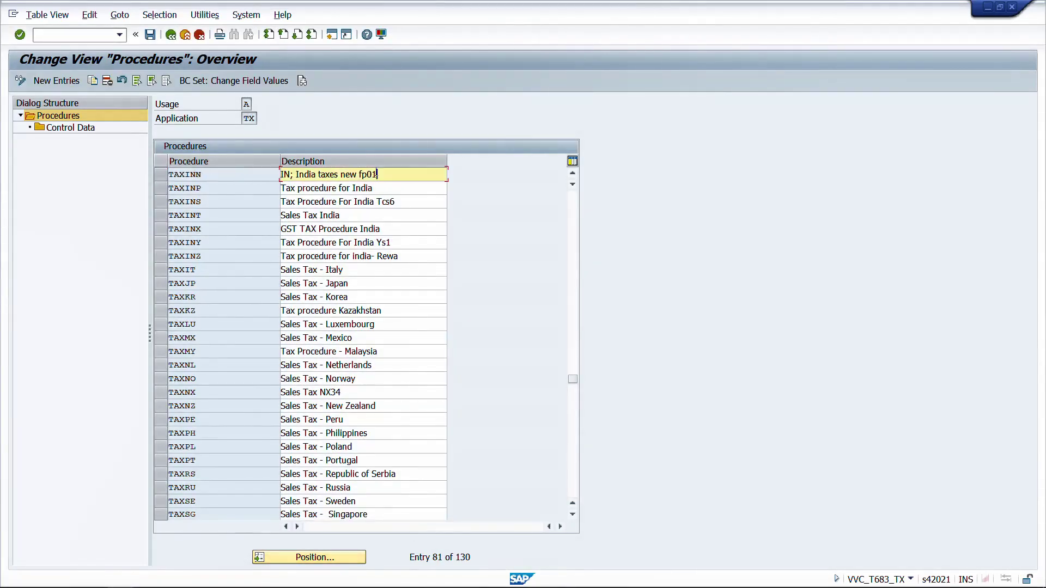
{"action": "left_click", "coordinate": [156, 175]}
{"action": "double_click", "coordinate": [79, 129]}
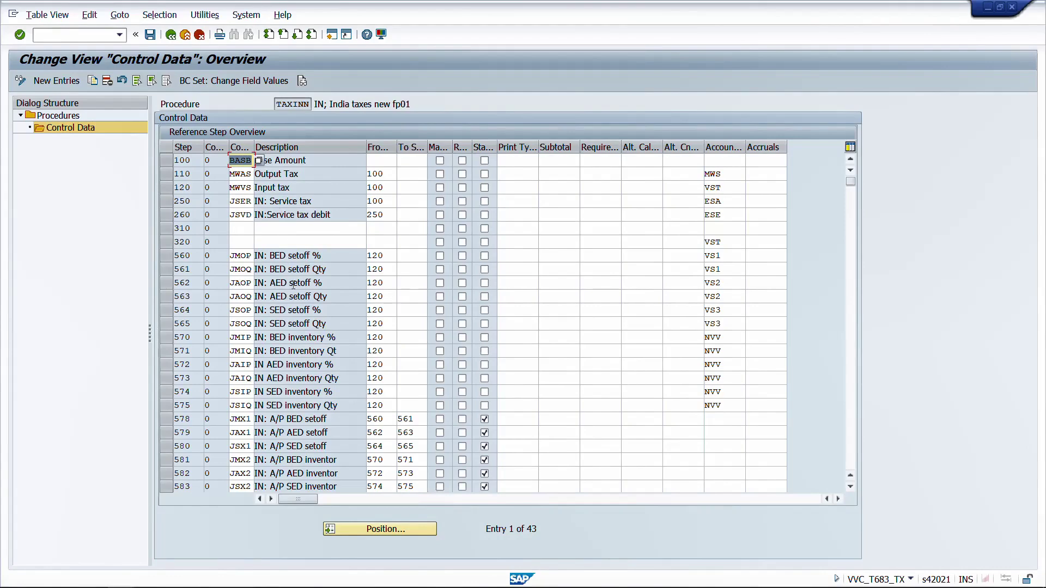
{"action": "left_click", "coordinate": [293, 283]}
{"action": "scroll", "coordinate": [294, 283], "scroll_direction": "down", "scroll_amount": 3}
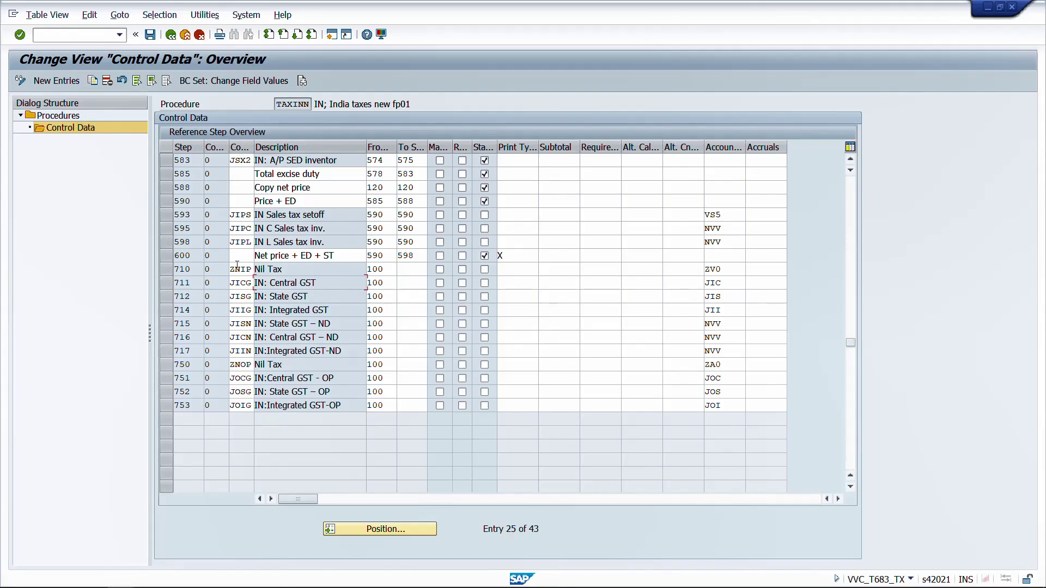
- Leave the procedures, open the Define Condition Types activity and view the details of condition type 579I
{"action": "key", "text": "F3"}
{"action": "key", "text": "F3"}
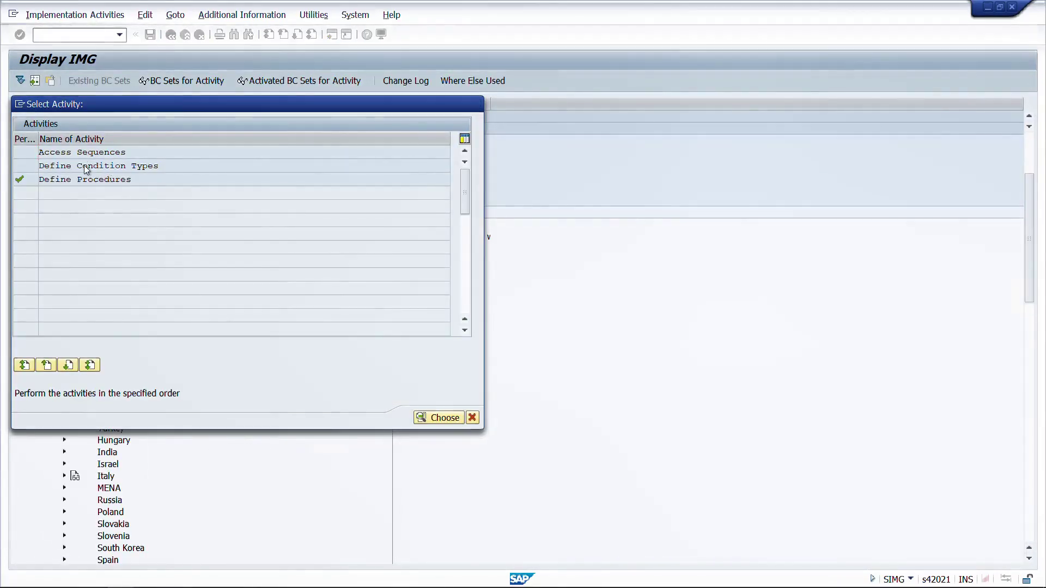
{"action": "double_click", "coordinate": [85, 167]}
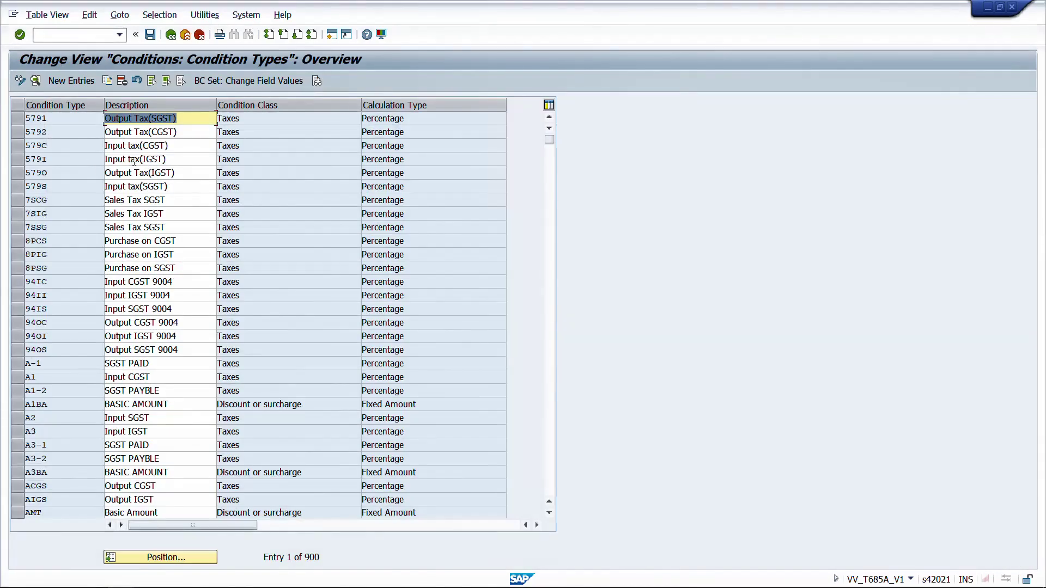
{"action": "double_click", "coordinate": [133, 161]}
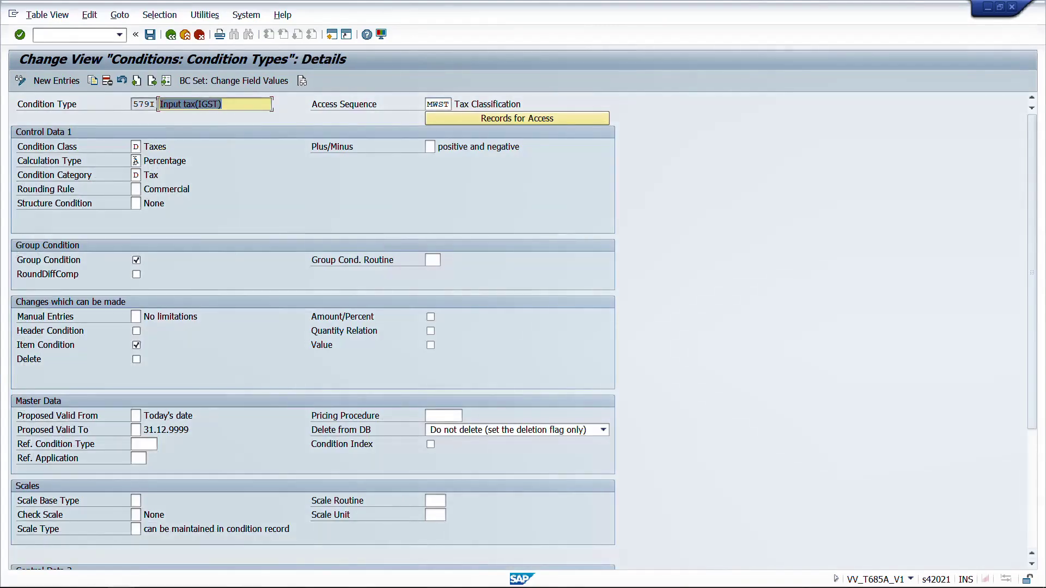
{"action": "key", "text": "F3"}
- Find condition type JISG, open its details and check the calculation type and condition category
{"action": "left_click", "coordinate": [196, 560]}
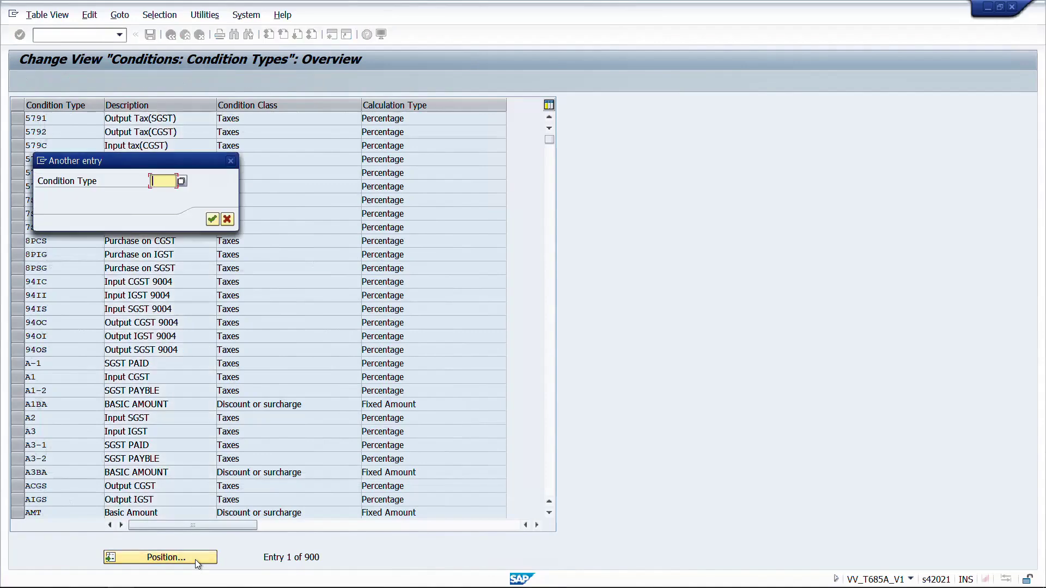
{"action": "type", "text": "JISG"}
{"action": "key", "text": "Return"}
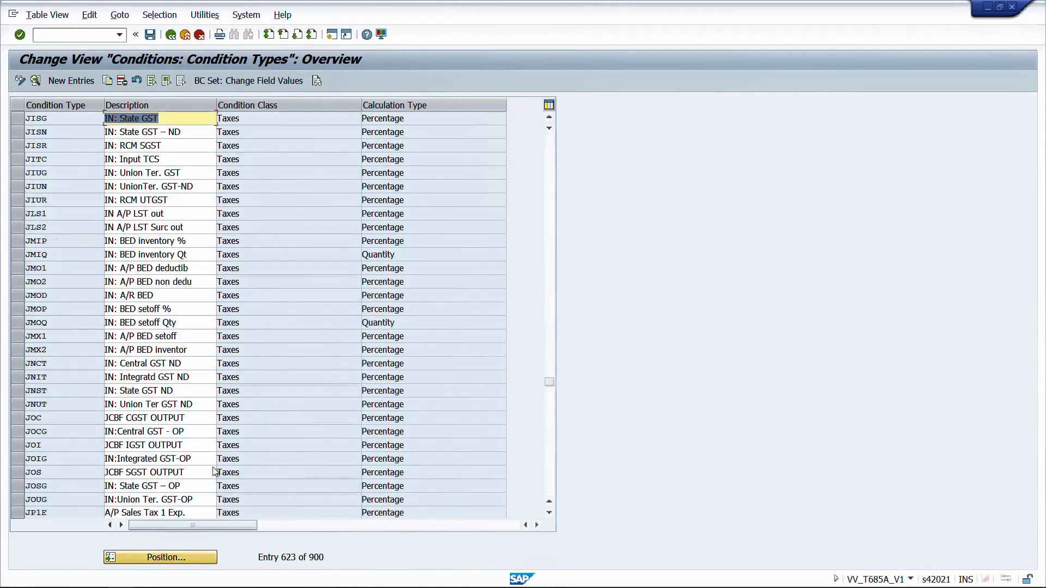
{"action": "key", "text": "F2"}
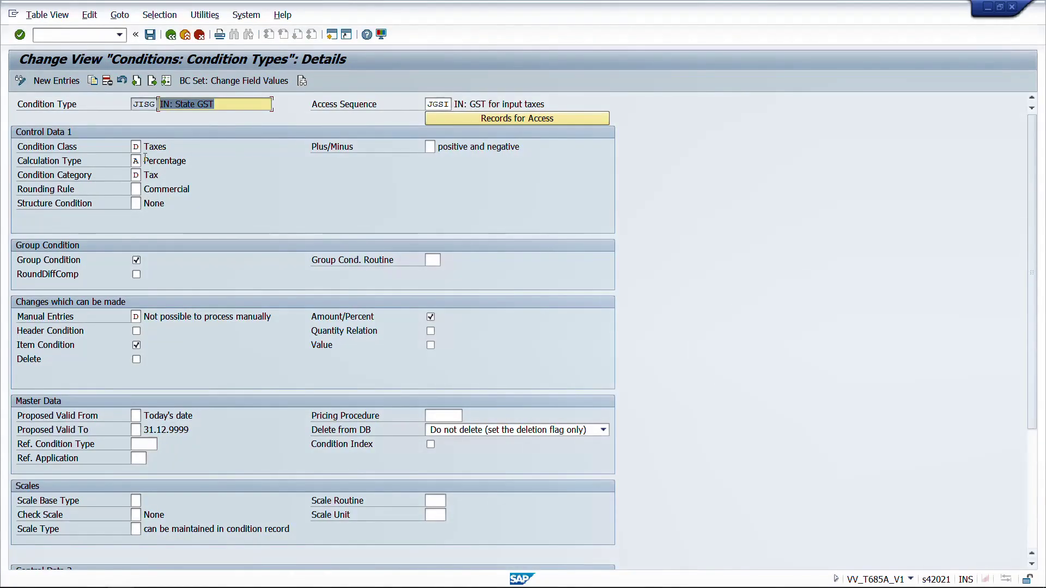
{"action": "left_click", "coordinate": [136, 161]}
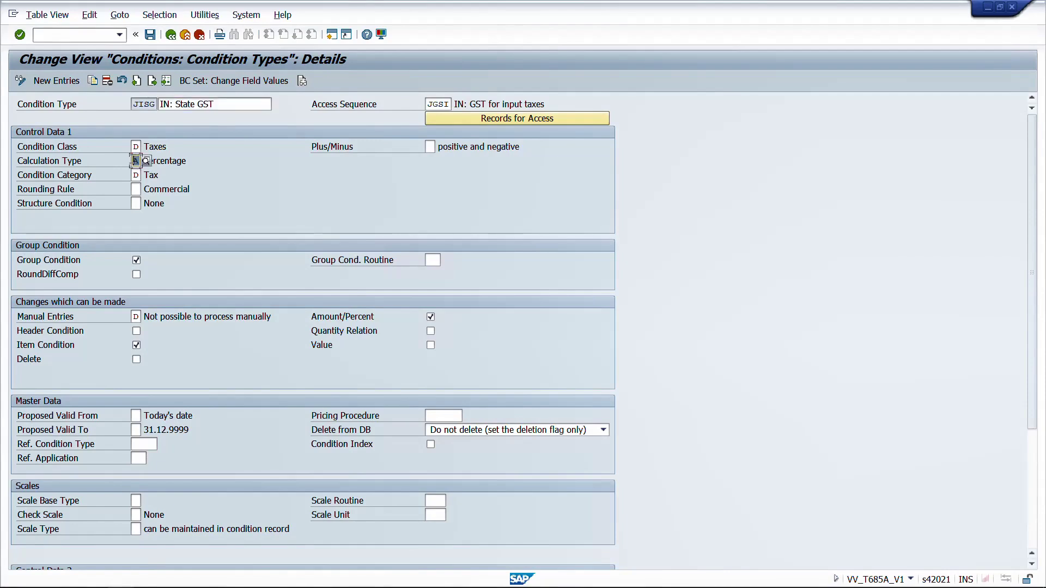
{"action": "left_click", "coordinate": [135, 175]}
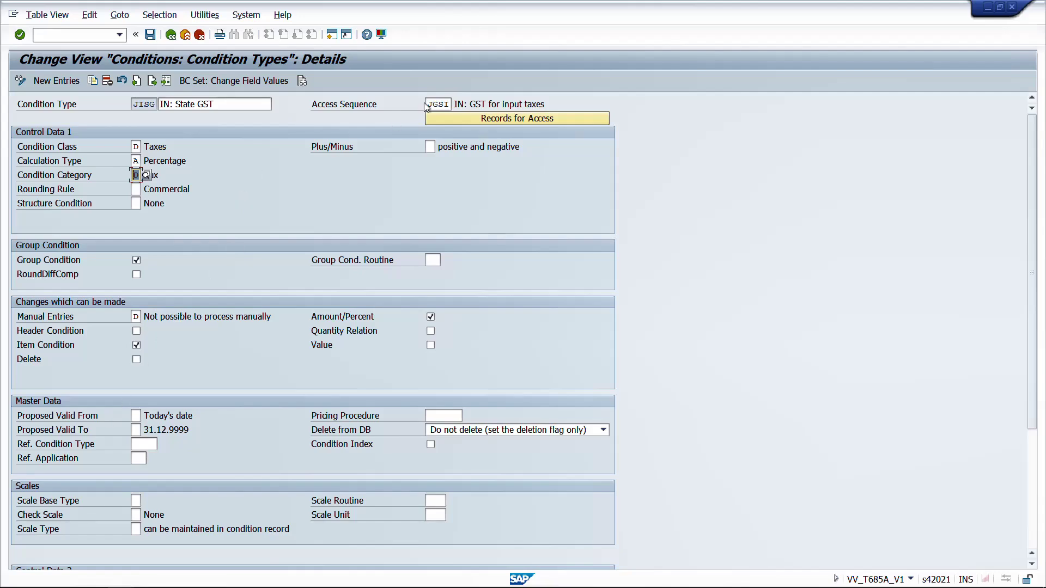
- Check the access sequence assigned to condition type JISG and return to the activity selection
{"action": "left_click", "coordinate": [134, 104]}
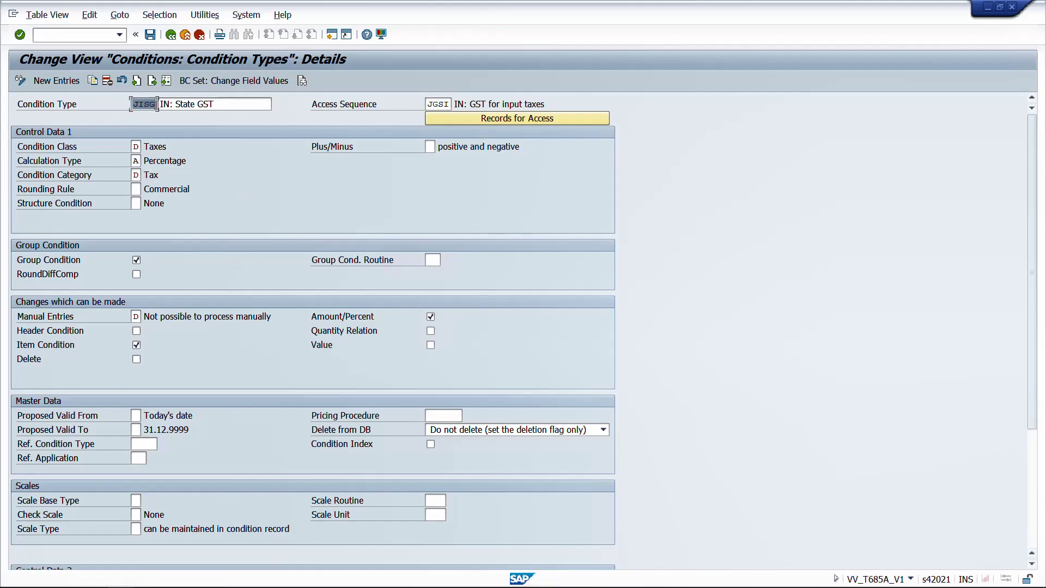
{"action": "left_click", "coordinate": [425, 104]}
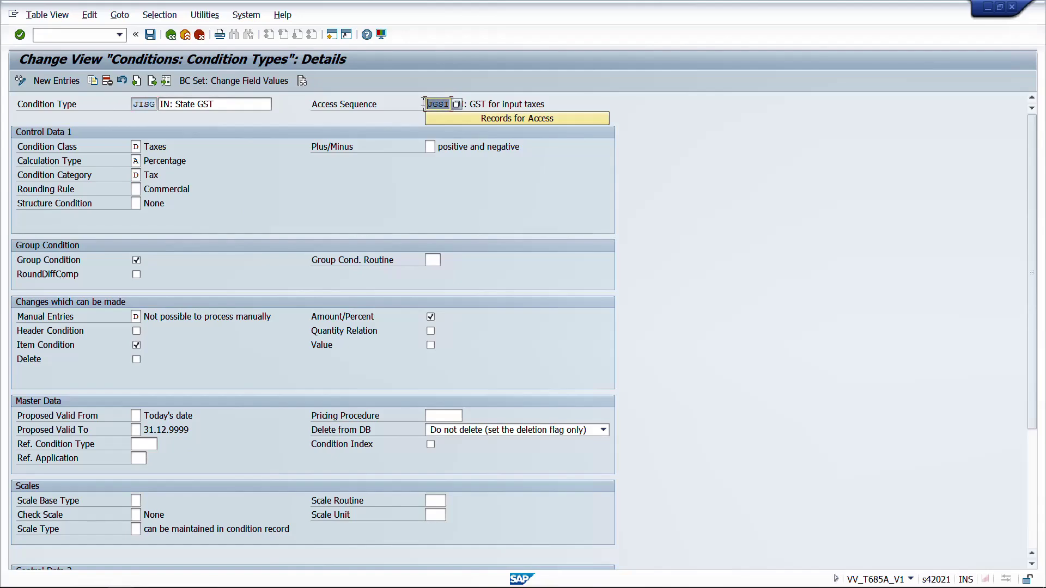
{"action": "key", "text": "F3"}
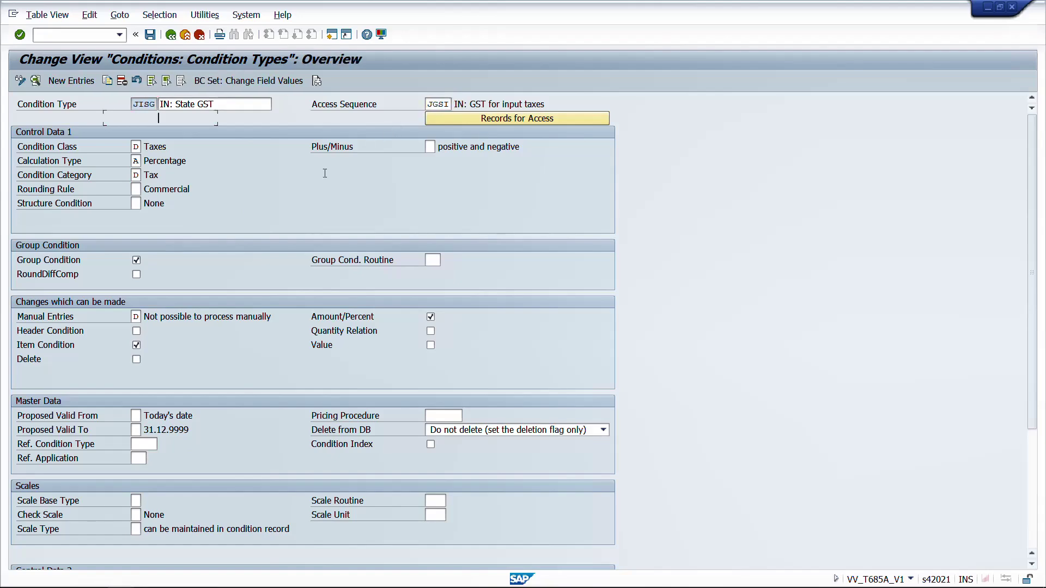
{"action": "key", "text": "F3"}
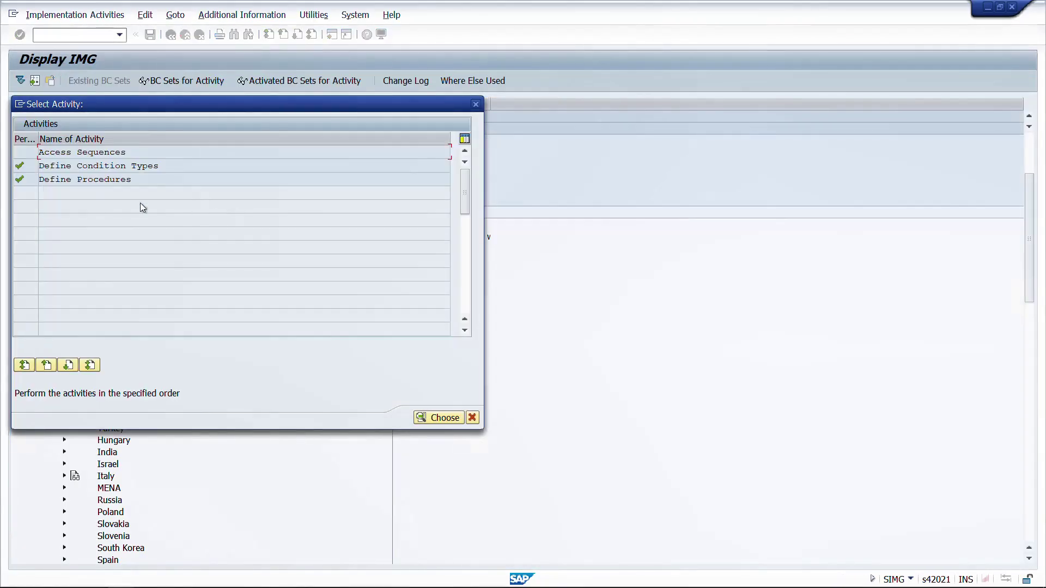
- Open the Access Sequences activity, accept the cross-client notice and locate access sequence JGSI
{"action": "double_click", "coordinate": [107, 154]}
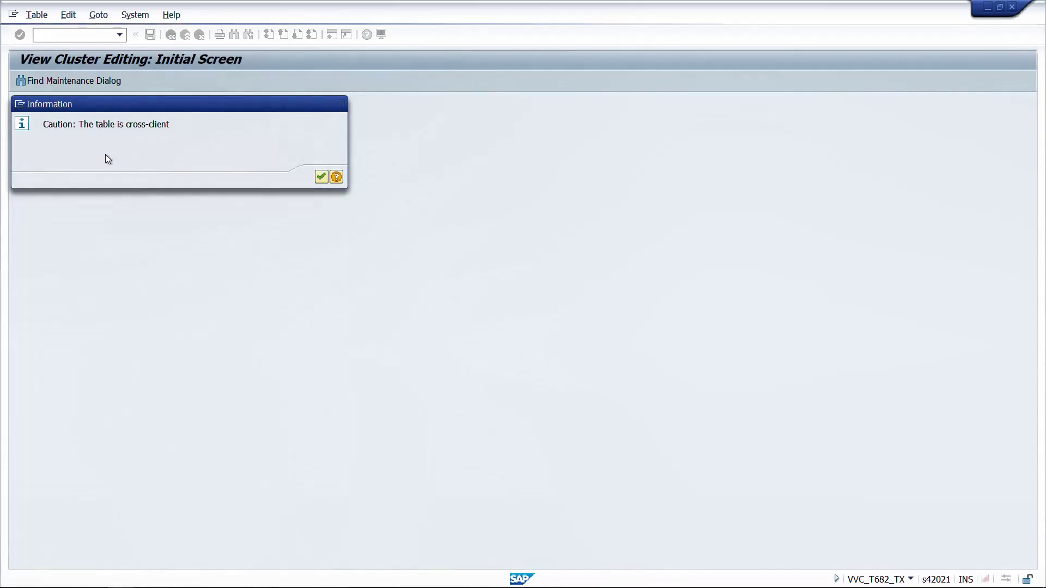
{"action": "key", "text": "Return"}
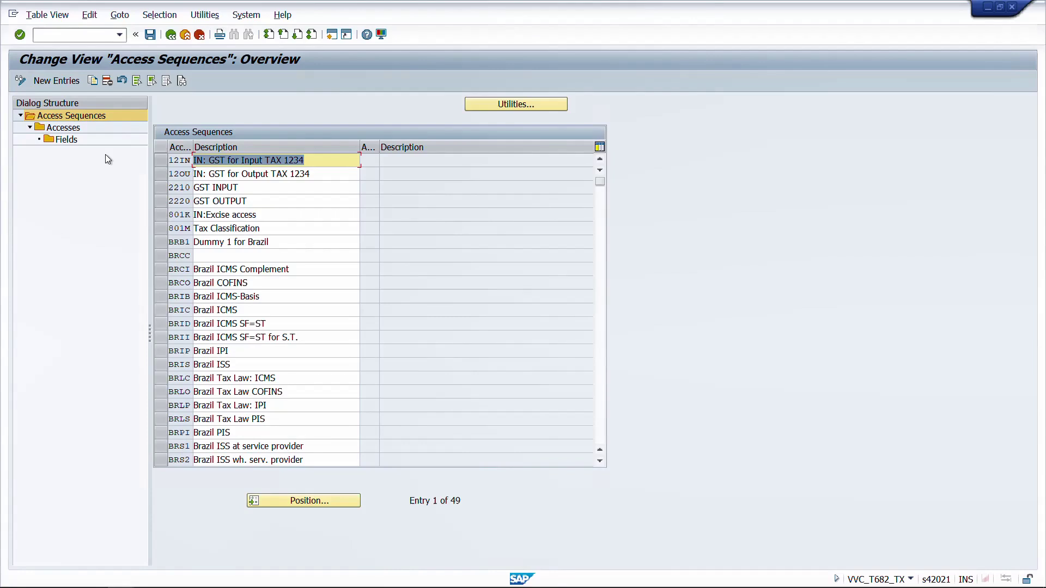
{"action": "left_click", "coordinate": [325, 501]}
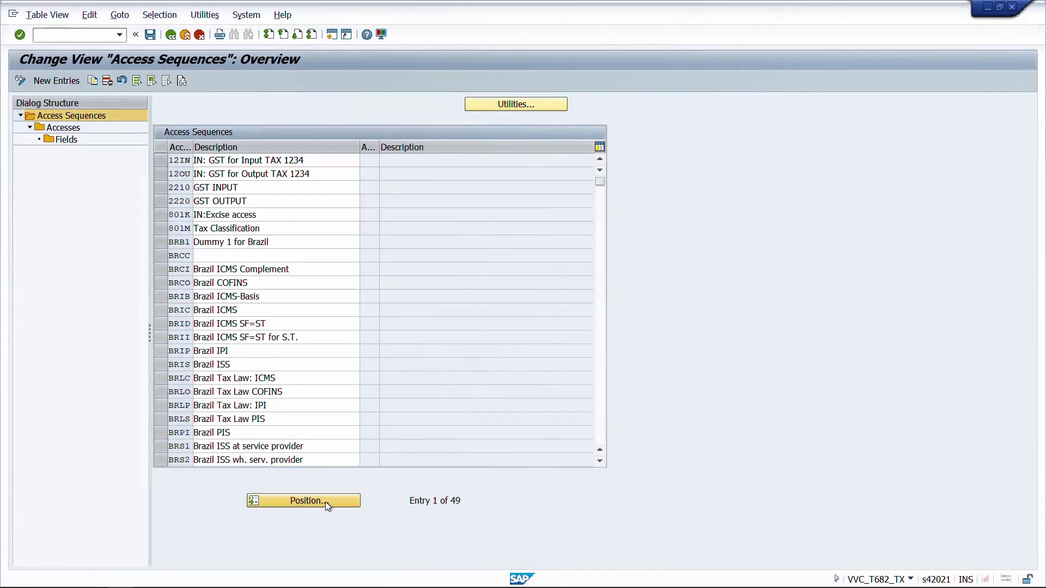
{"action": "type", "text": "jgsi"}
{"action": "key", "text": "Return"}
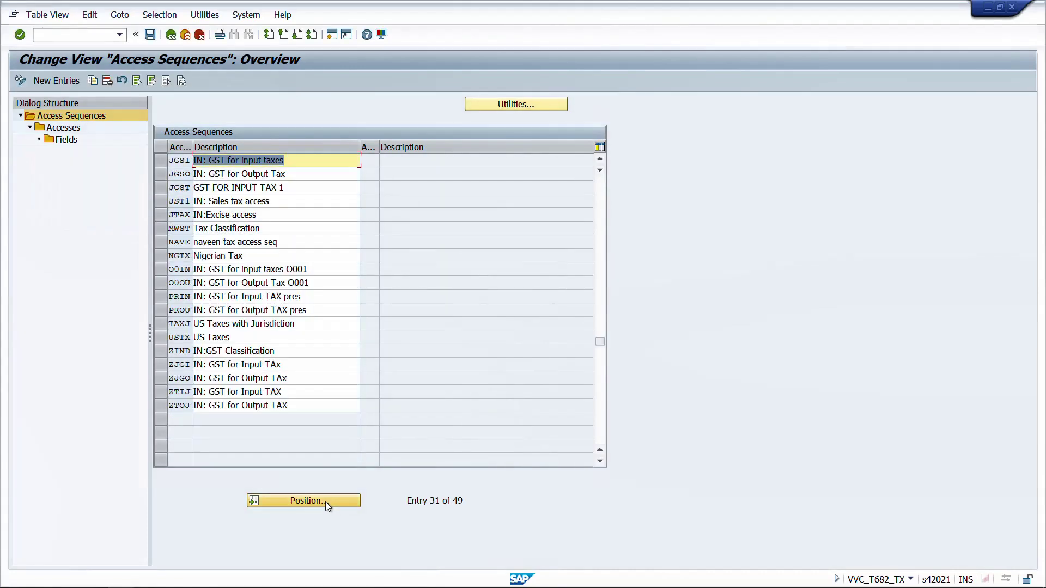
- Open the accesses of JGSI and examine their condition tables, including table 792
{"action": "left_click", "coordinate": [157, 161]}
{"action": "double_click", "coordinate": [69, 127]}
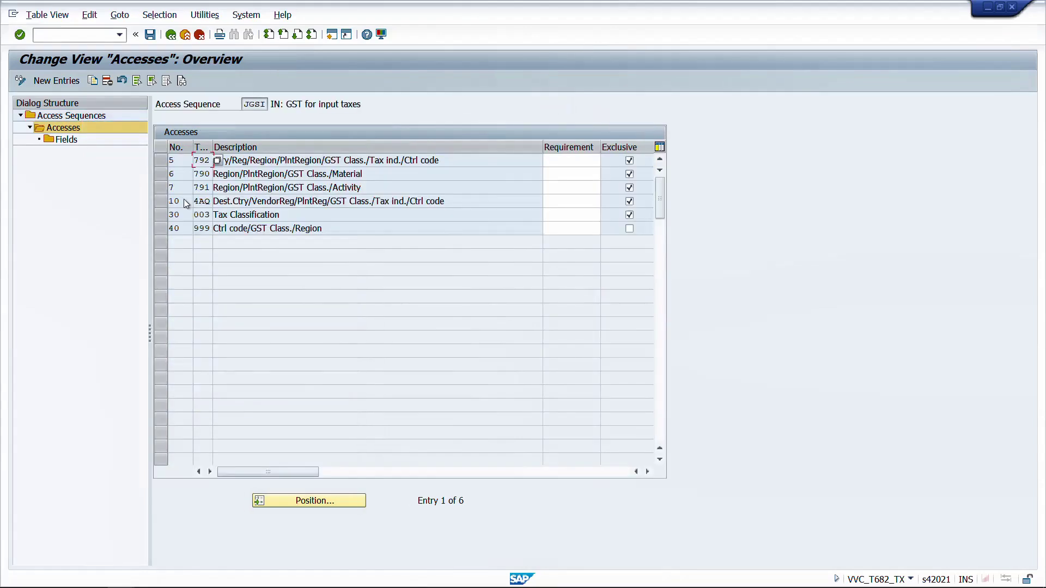
{"action": "left_click_drag", "start_coordinate": [335, 231], "coordinate": [367, 193]}
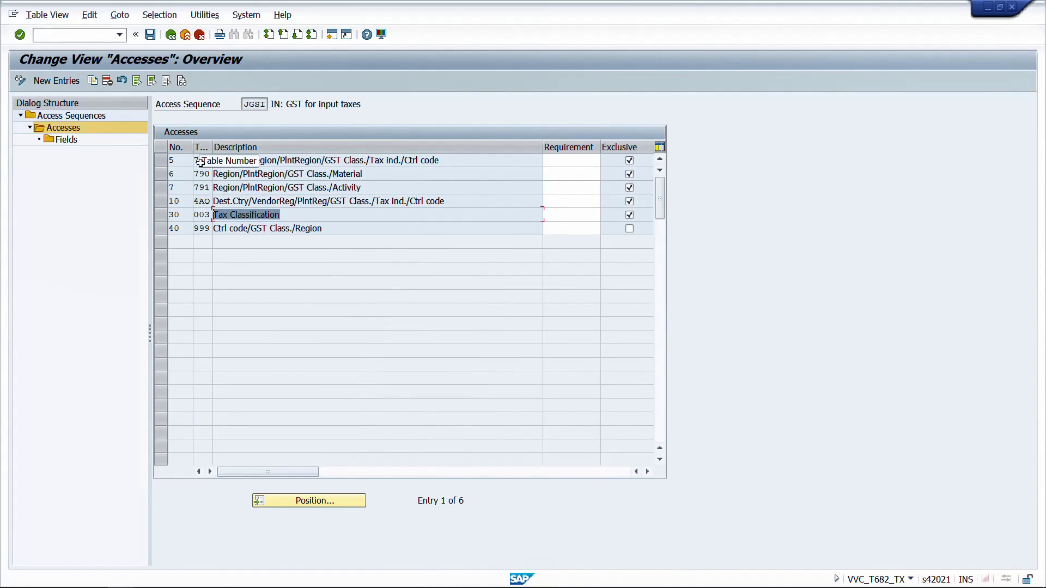
{"action": "left_click", "coordinate": [255, 186]}
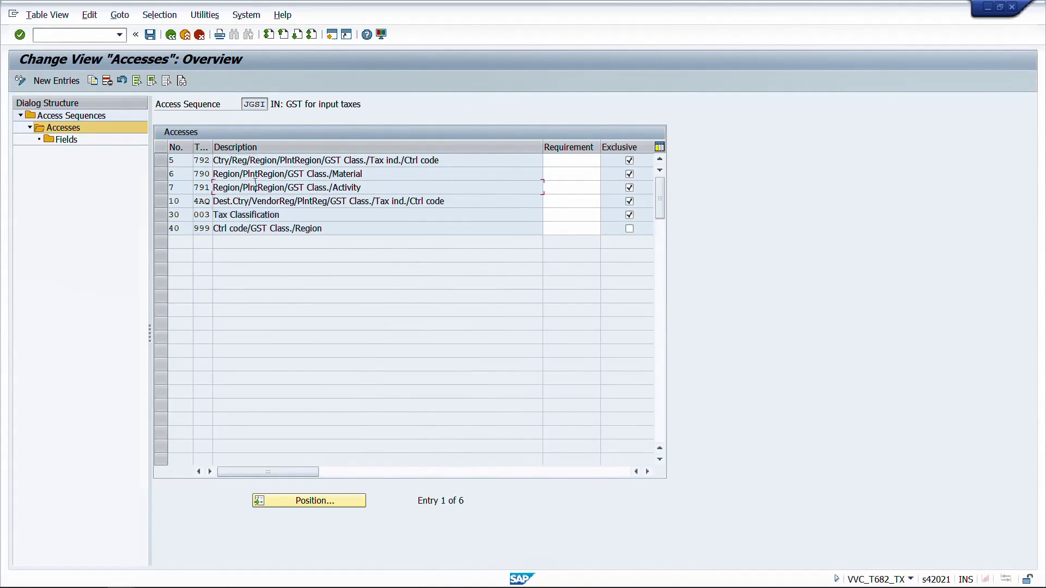
{"action": "left_click", "coordinate": [205, 160]}
- Start transaction M/04 in another session, change to displaying a condition table, and recheck the table number in the JGSI accesses
{"action": "key", "text": "shift+F3"}
{"action": "type", "text": "m"}
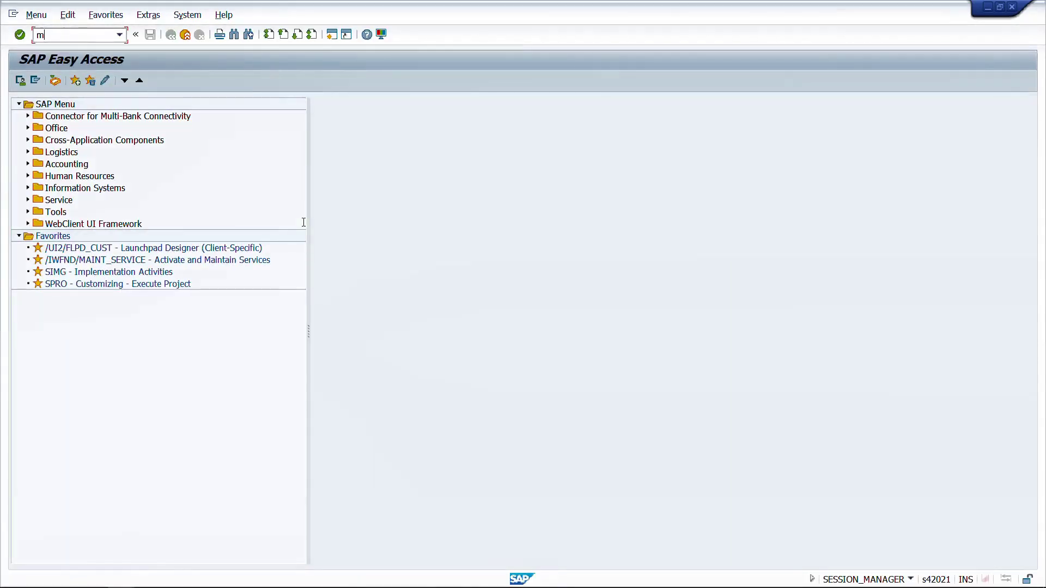
{"action": "type", "text": "/04"}
{"action": "key", "text": "Return"}
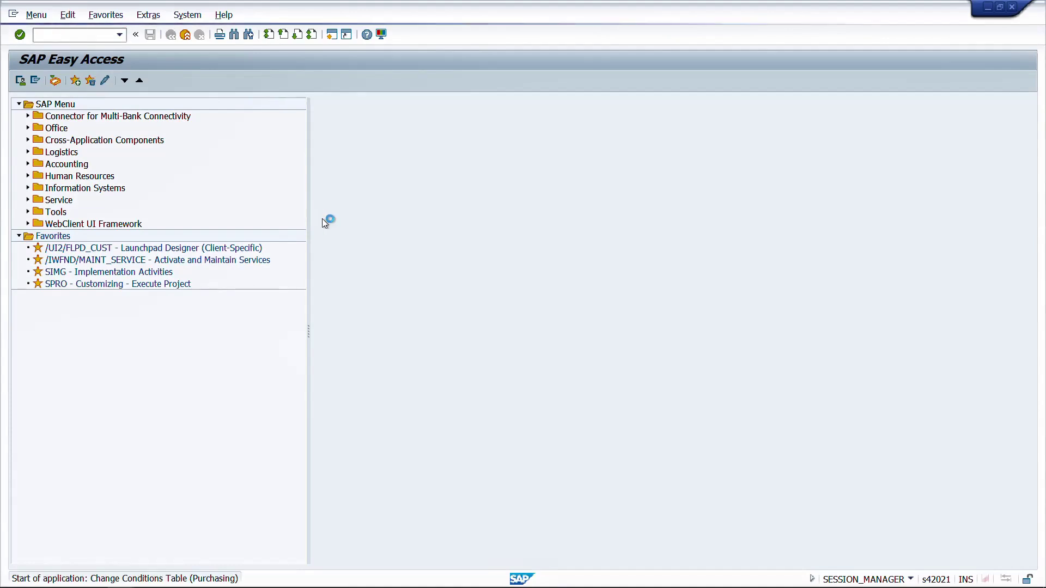
{"action": "left_click", "coordinate": [48, 15]}
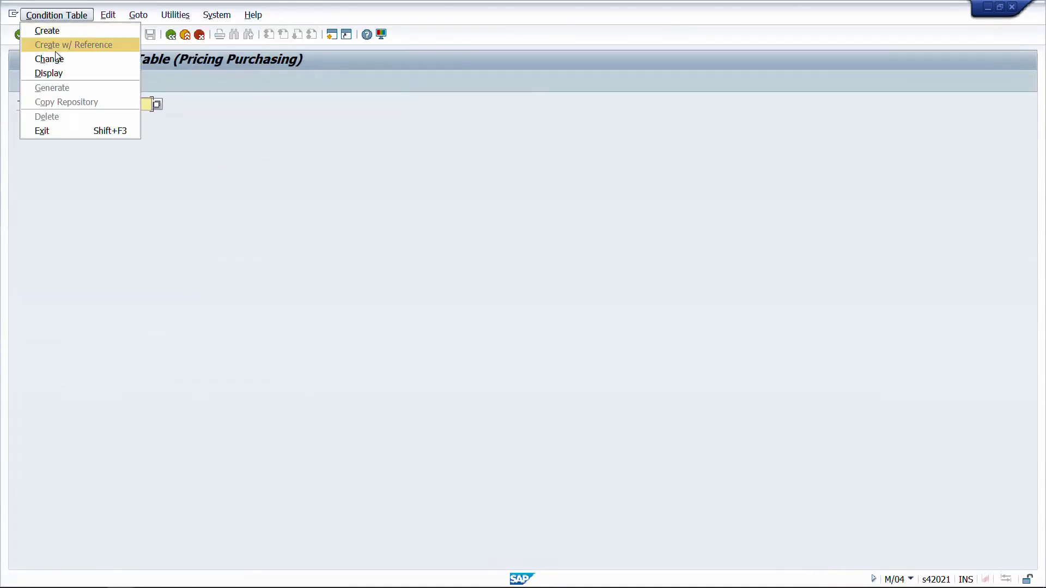
{"action": "left_click", "coordinate": [49, 72]}
{"action": "key", "text": "alt+Tab"}
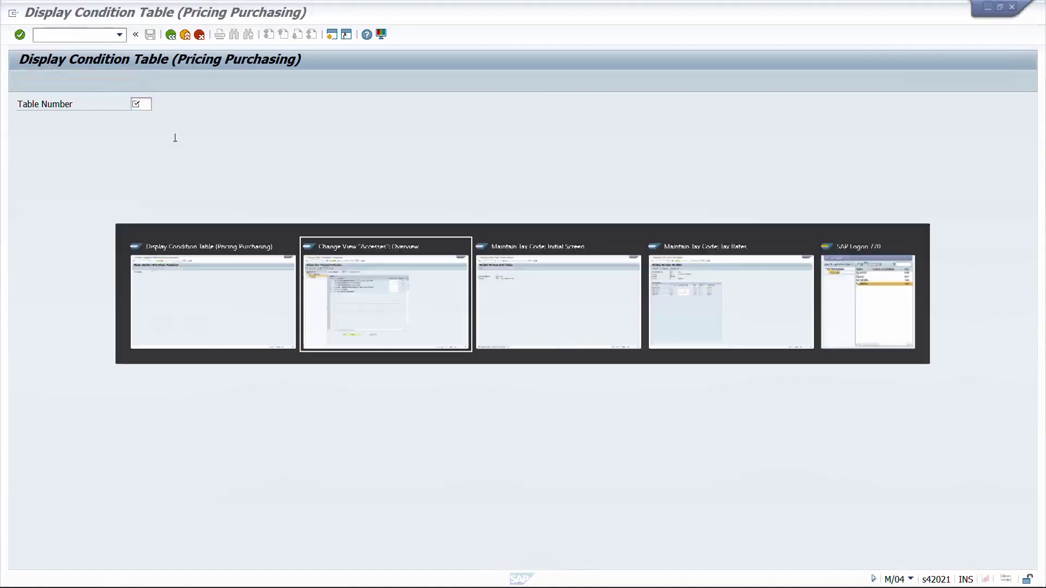
{"action": "key", "text": "alt+Tab"}
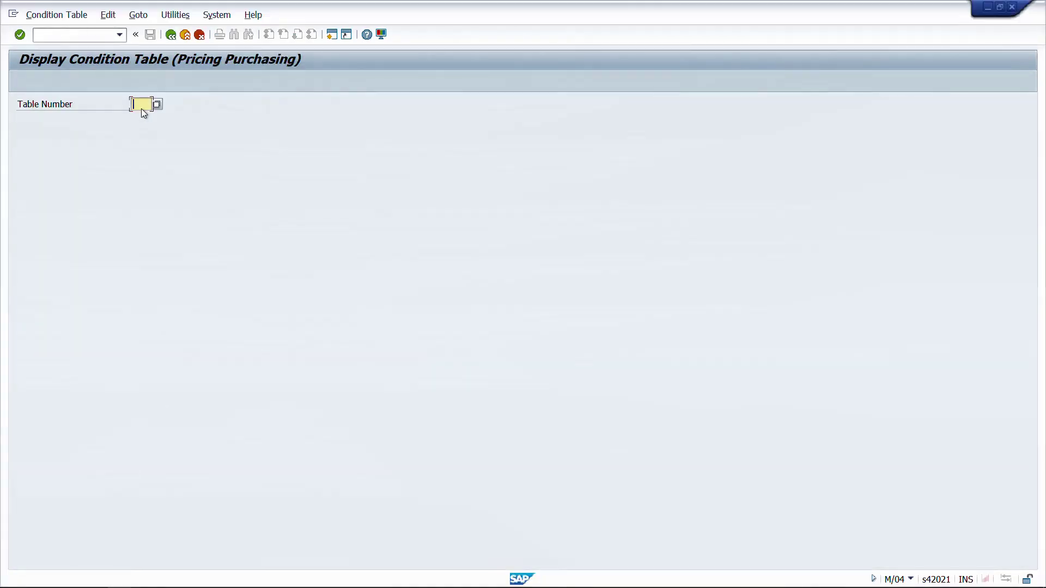
- Display condition table 792, review its selected fields and field catalog, and return to the JGSI accesses
{"action": "key", "text": "Return"}
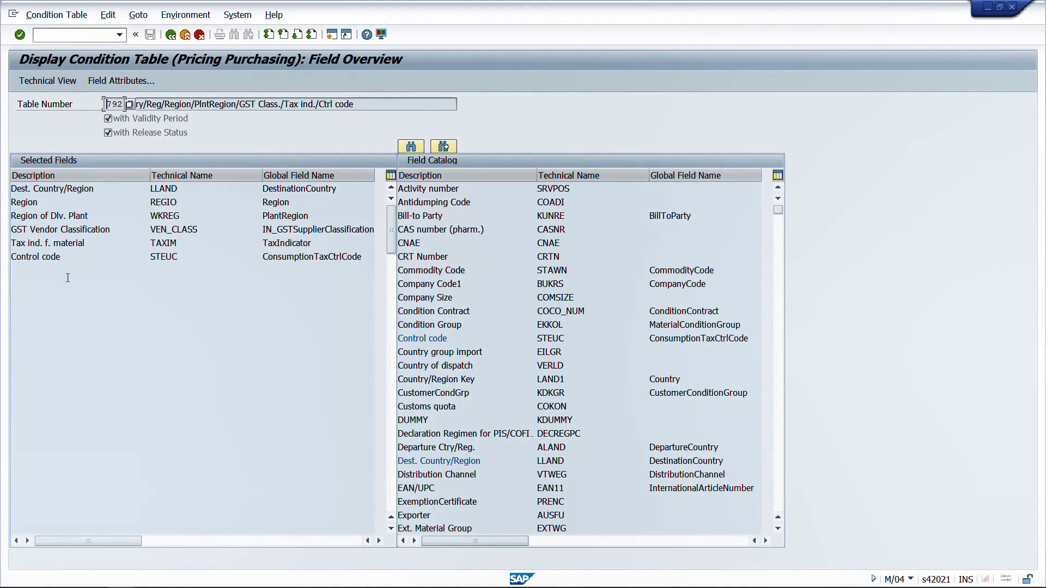
{"action": "left_click", "coordinate": [455, 272]}
{"action": "key", "text": "F3"}
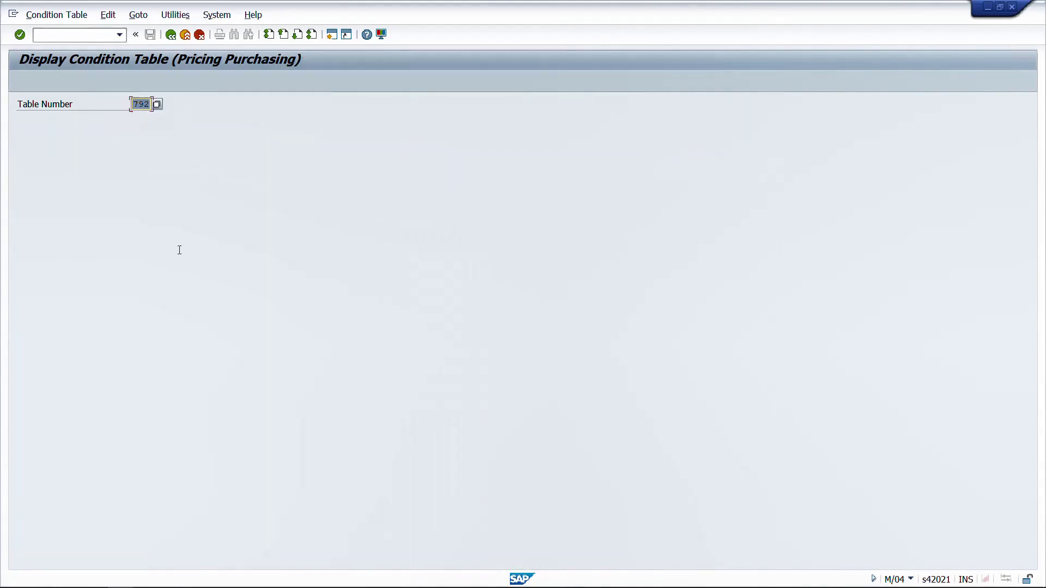
{"action": "key", "text": "F3"}
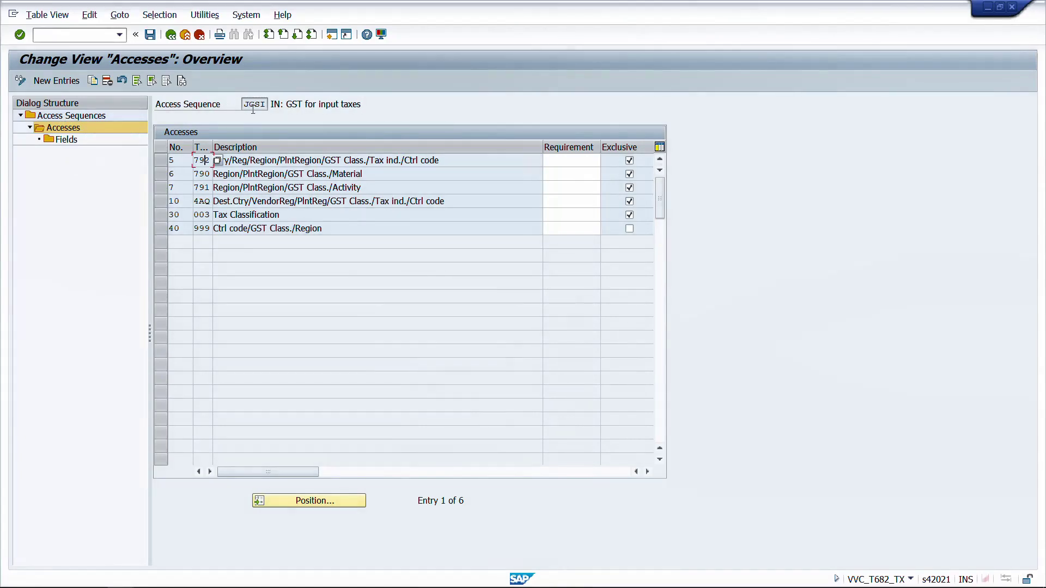
- Review the fields of JGSI access 5 and leave the access sequences for the activity selection
{"action": "left_click", "coordinate": [161, 160]}
{"action": "double_click", "coordinate": [64, 139]}
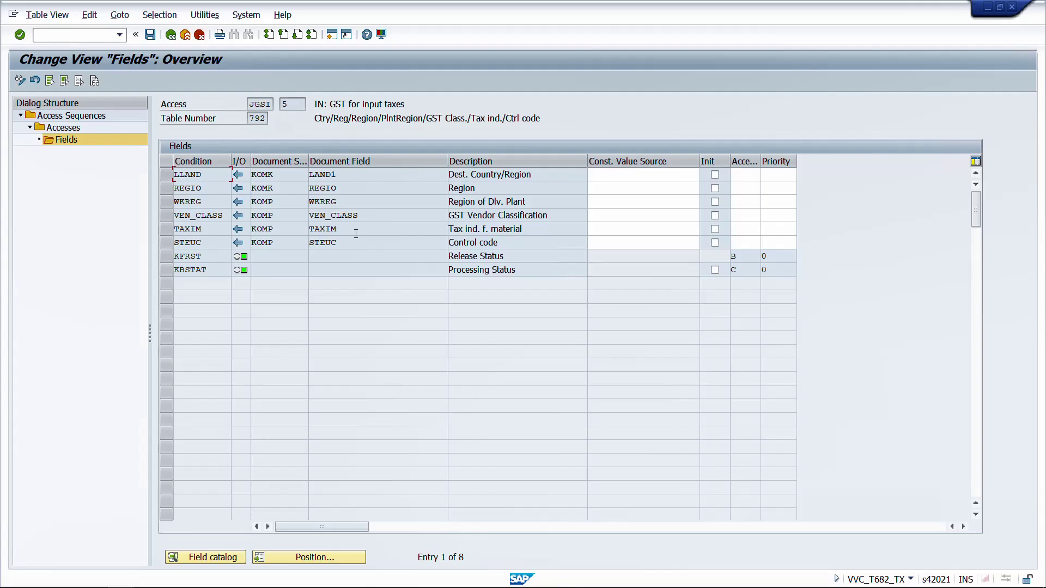
{"action": "key", "text": "F3"}
{"action": "key", "text": "F3"}
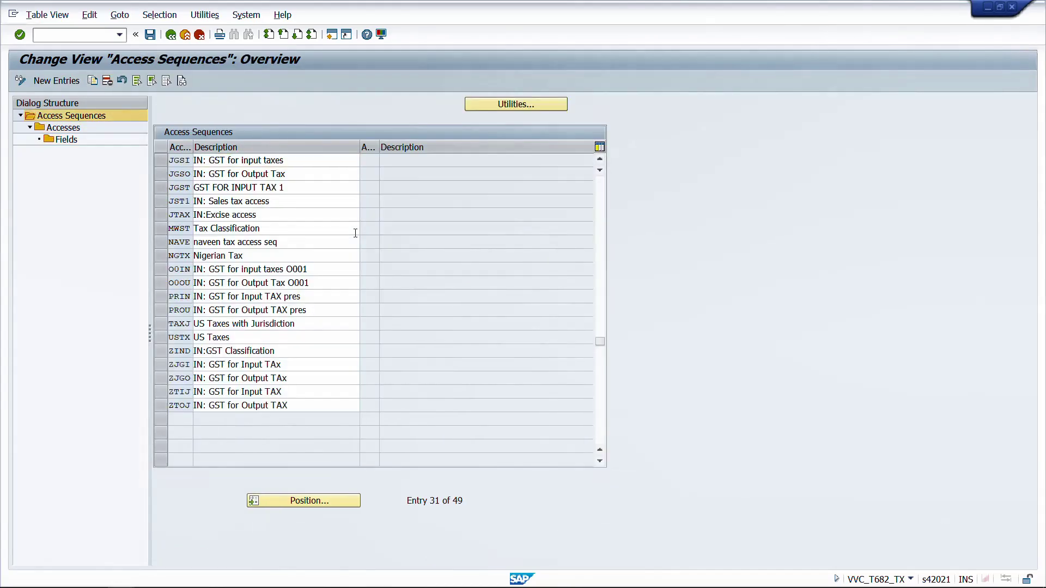
{"action": "key", "text": "F3"}
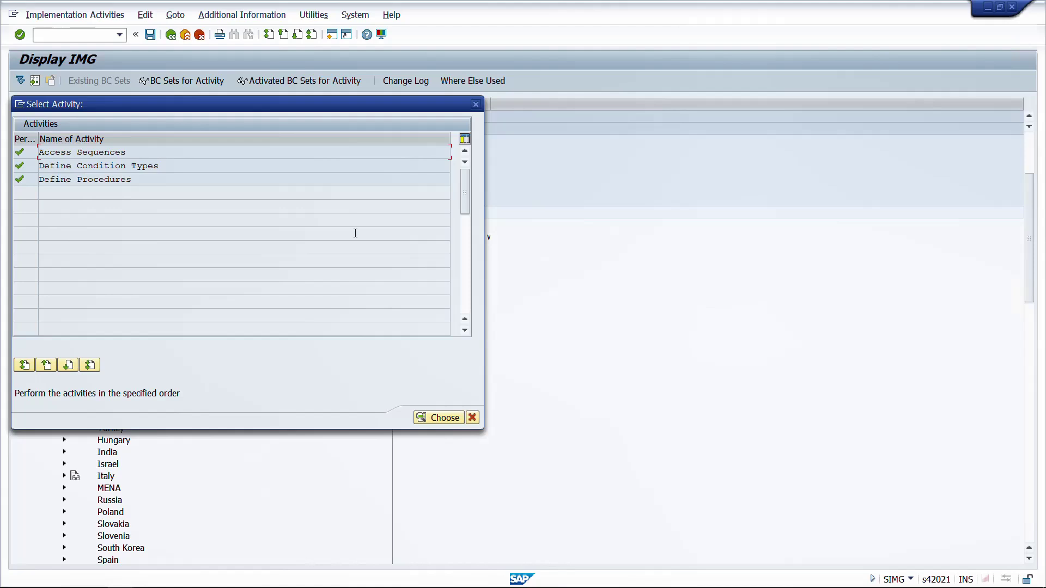
- Display the field overview of condition table 792 again and return to the customizing activities
{"action": "key", "text": "Return"}
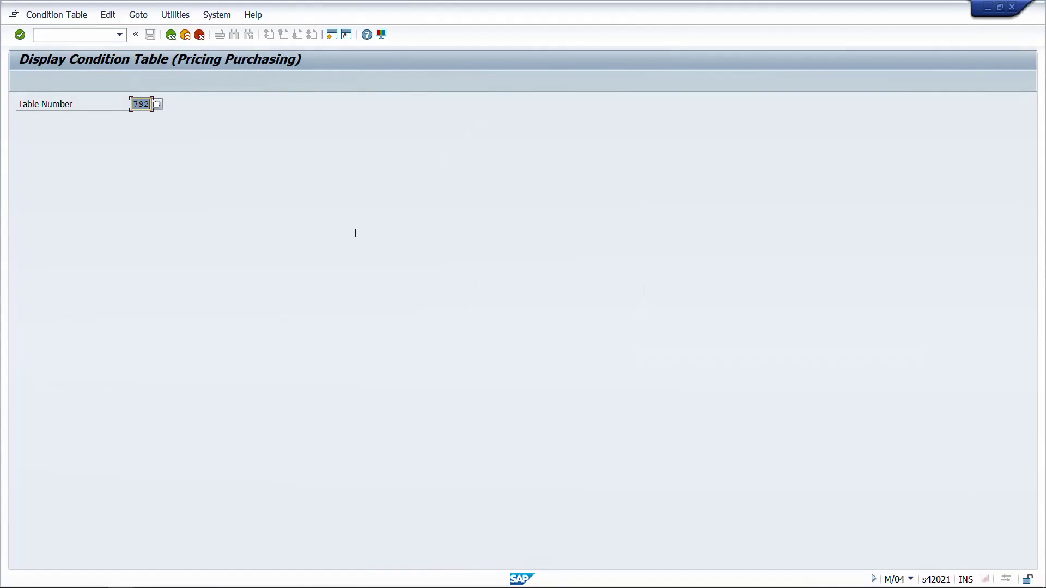
{"action": "key", "text": "Return"}
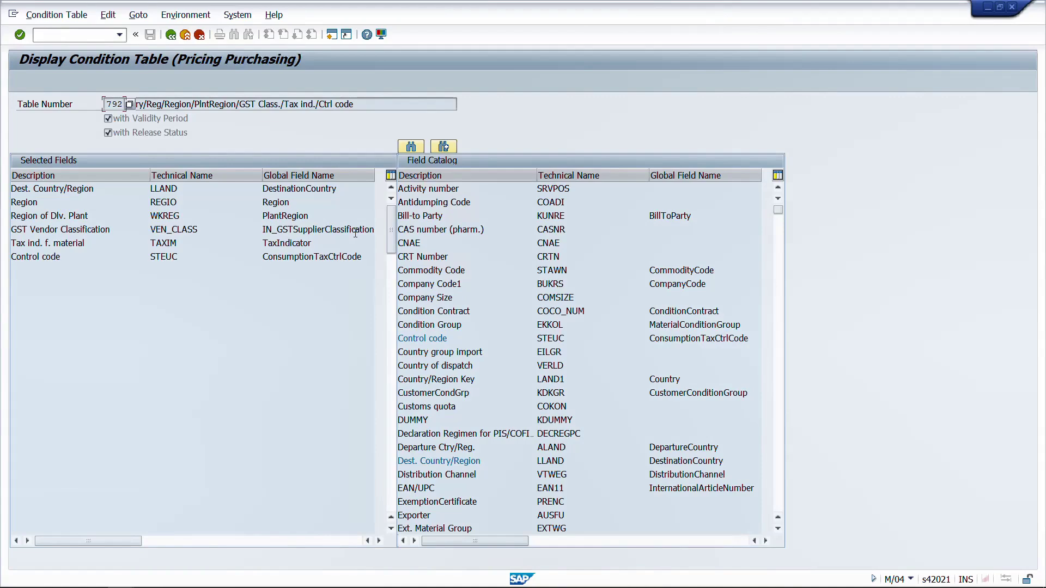
{"action": "key", "text": "F3"}
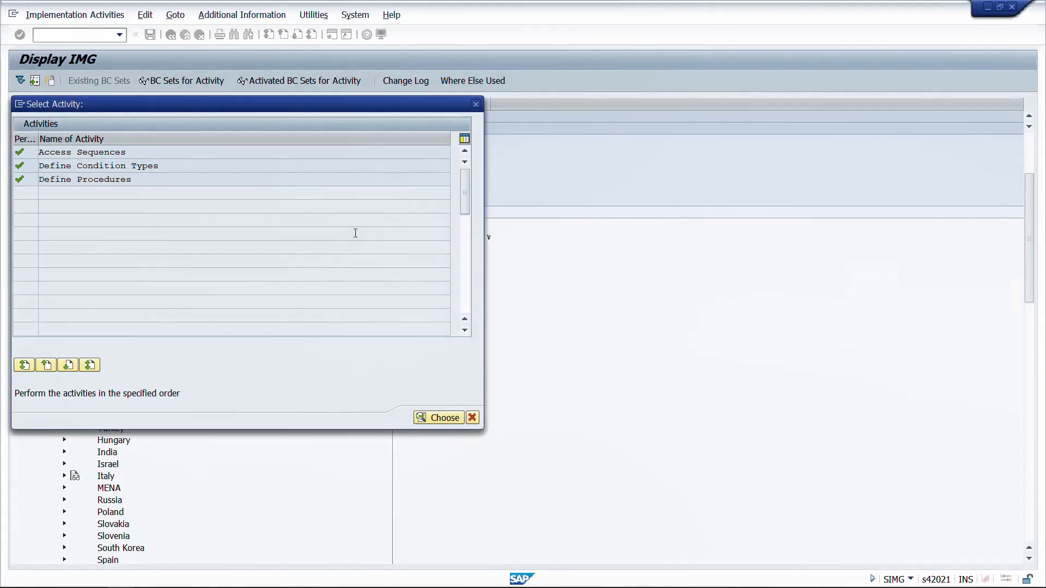
- Revisit the Define Condition Types list briefly, and in Define Procedures locate TAXINN and open its control data
{"action": "double_click", "coordinate": [189, 165]}
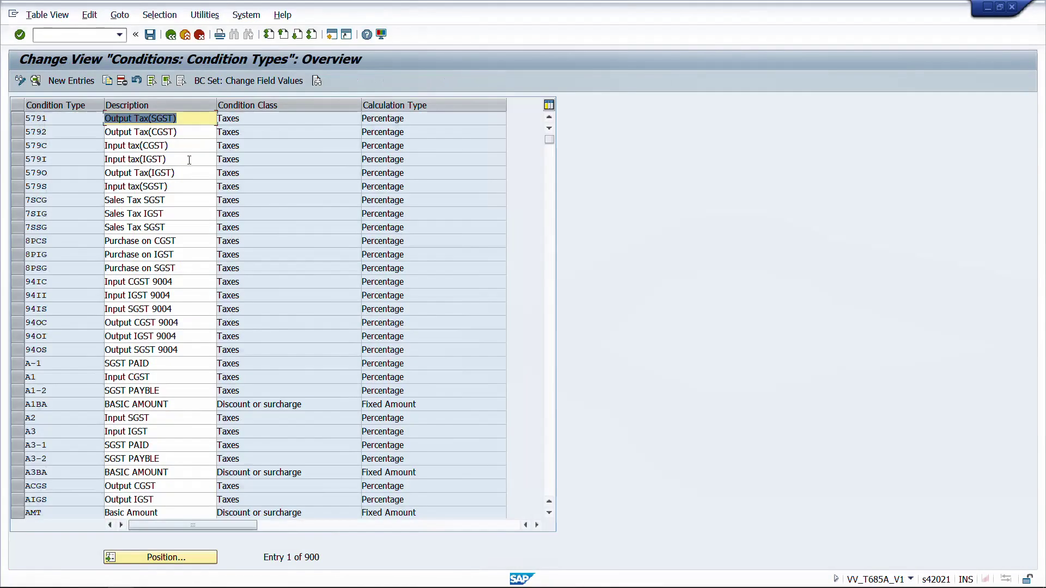
{"action": "key", "text": "F3"}
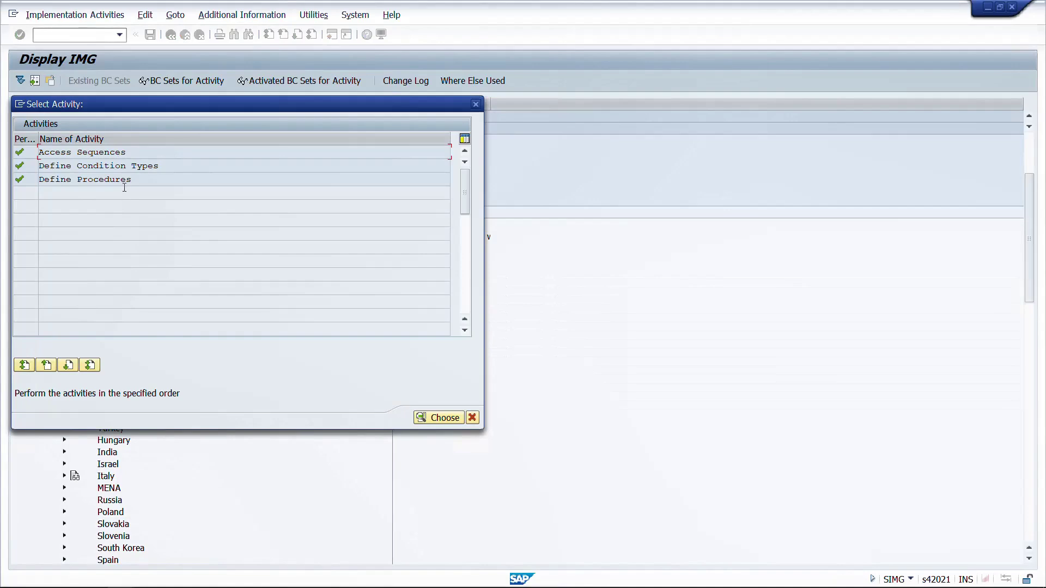
{"action": "double_click", "coordinate": [122, 186]}
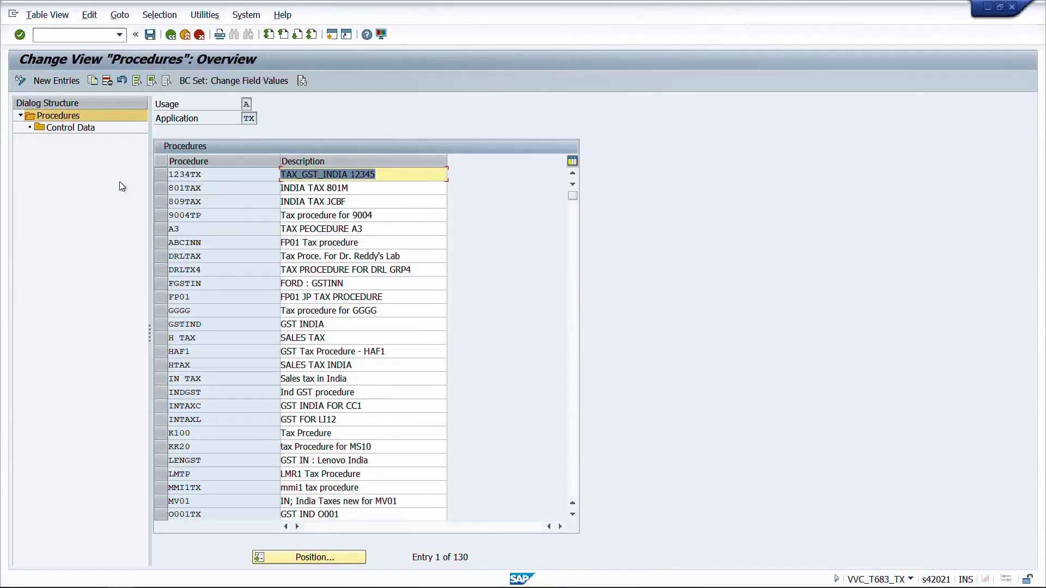
{"action": "left_click", "coordinate": [351, 557]}
{"action": "type", "text": "taxinn"}
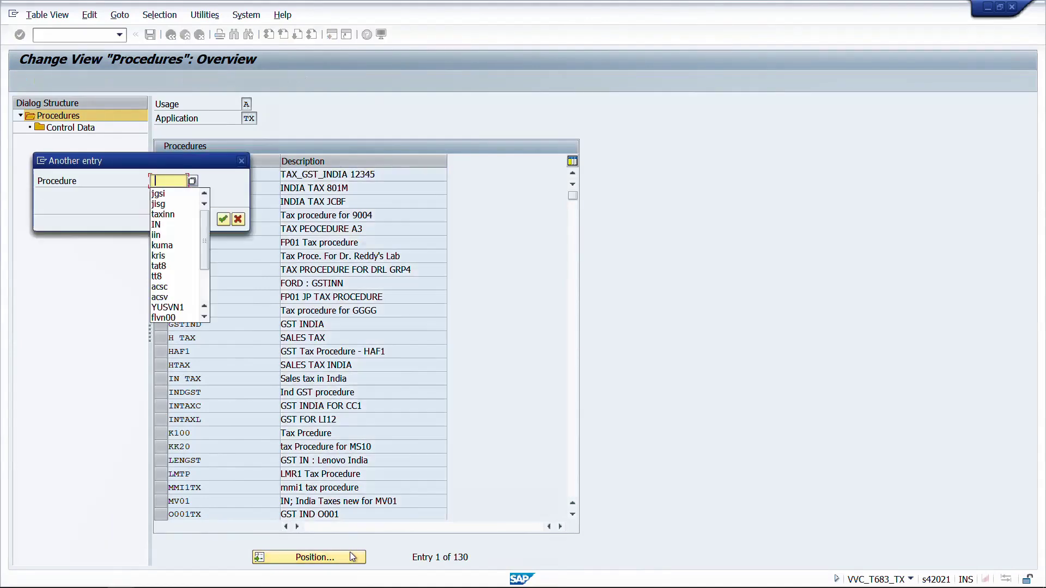
{"action": "key", "text": "Return"}
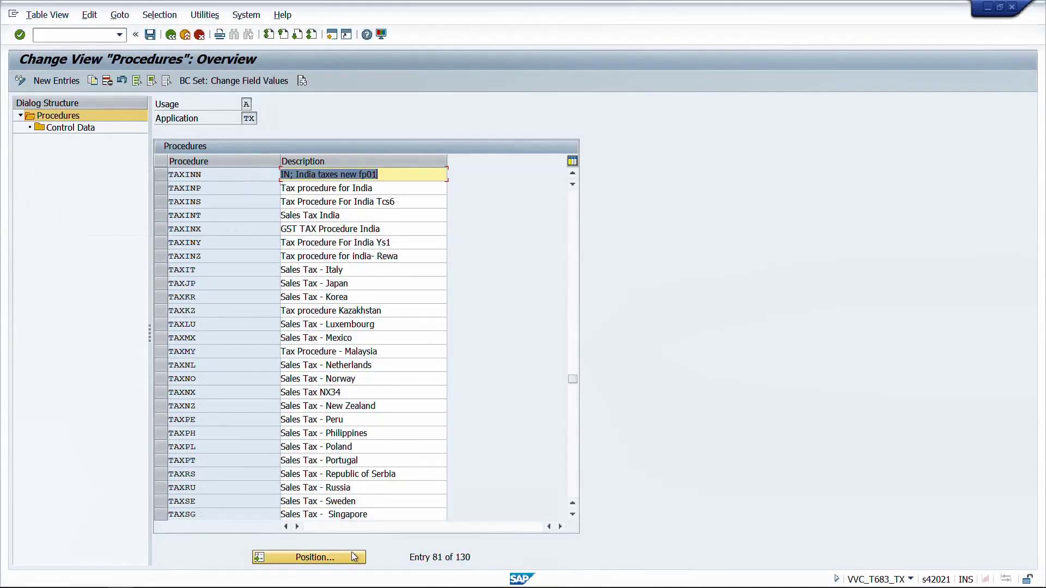
{"action": "double_click", "coordinate": [68, 127]}
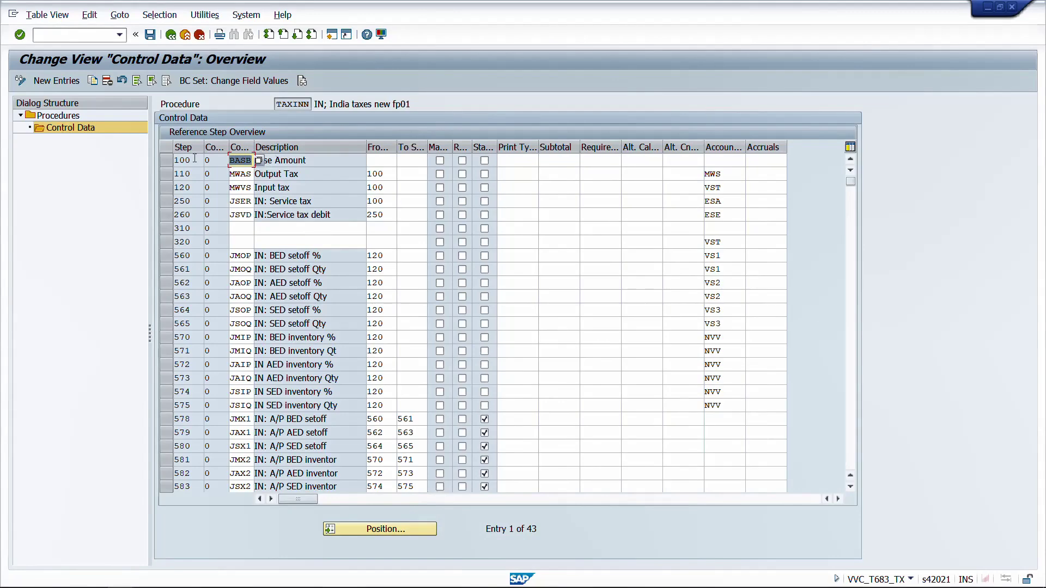
- Examine the TAXINN control data steps, focusing on condition type MWAS in step 110 and its account key
{"action": "left_click", "coordinate": [343, 244]}
{"action": "scroll", "coordinate": [342, 246], "scroll_direction": "down", "scroll_amount": 2}
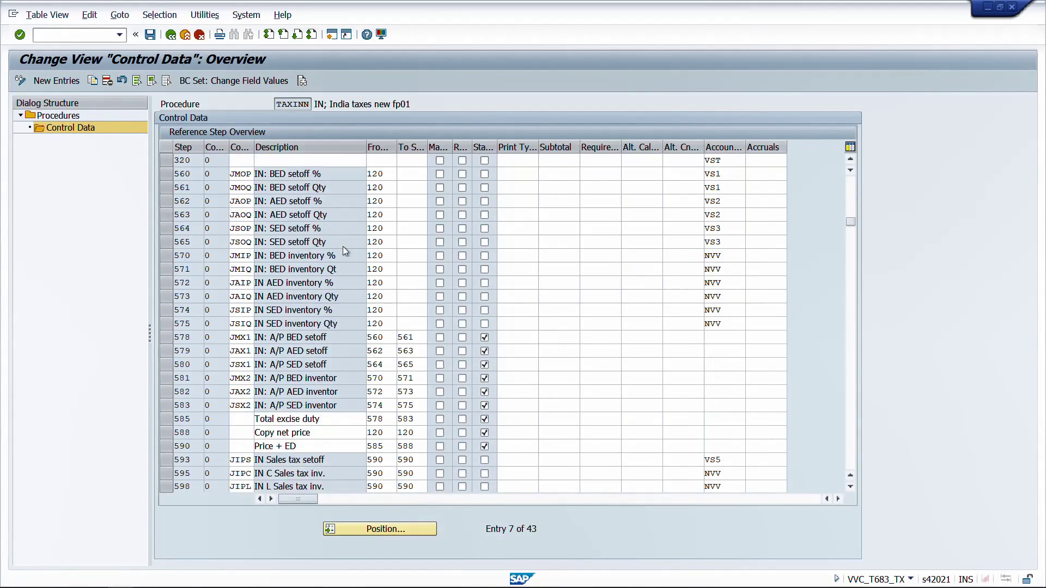
{"action": "scroll", "coordinate": [342, 247], "scroll_direction": "up", "scroll_amount": 2}
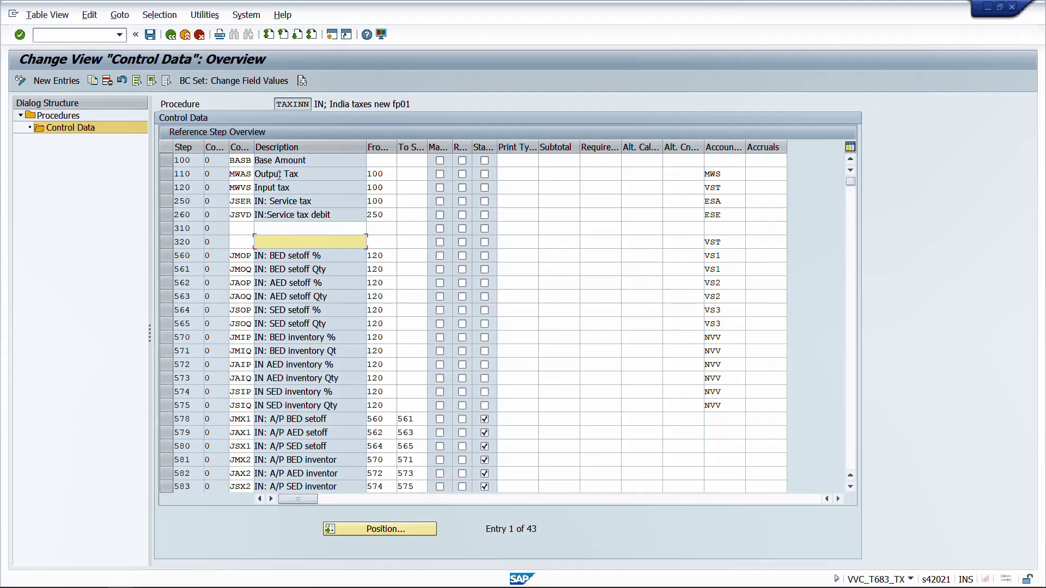
{"action": "double_click", "coordinate": [249, 175]}
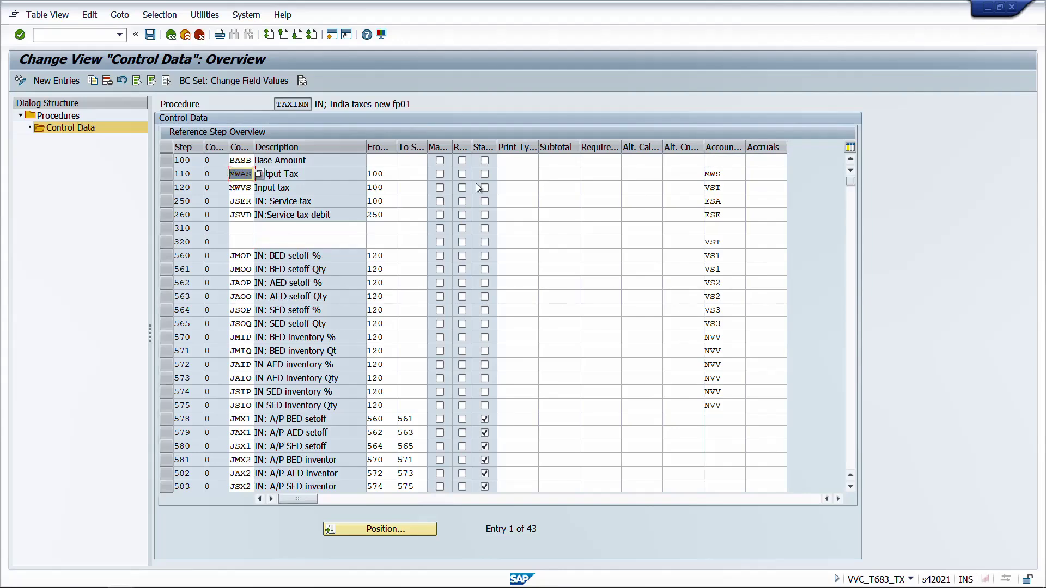
{"action": "double_click", "coordinate": [722, 174]}
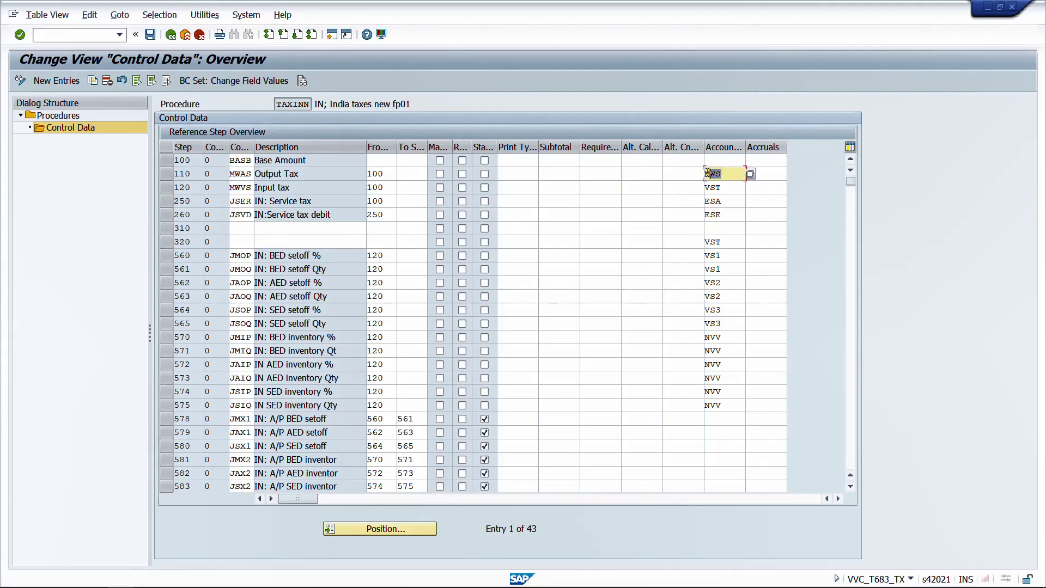